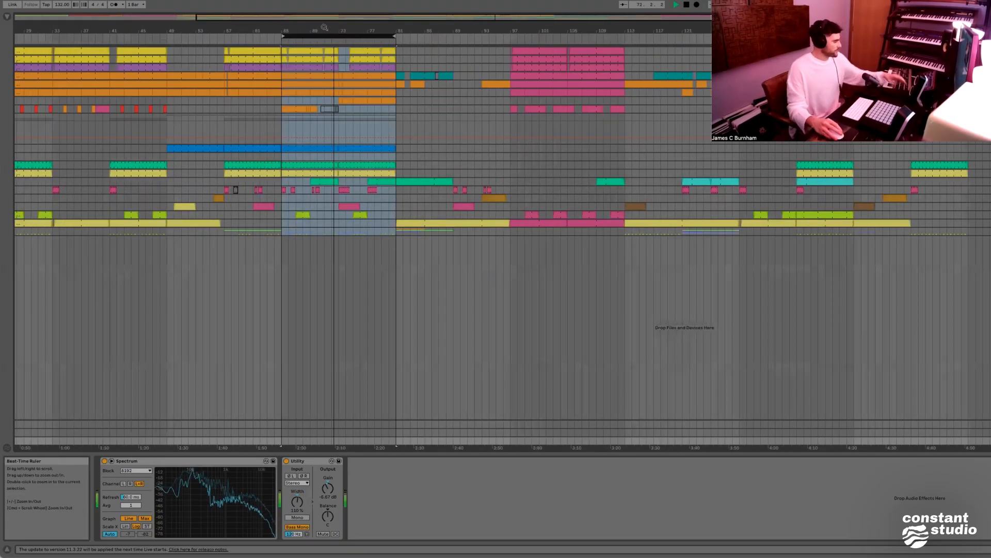
Move the arrangement loop to bars 81–97 to play that section
left_click_drag(297, 36, 509, 30)
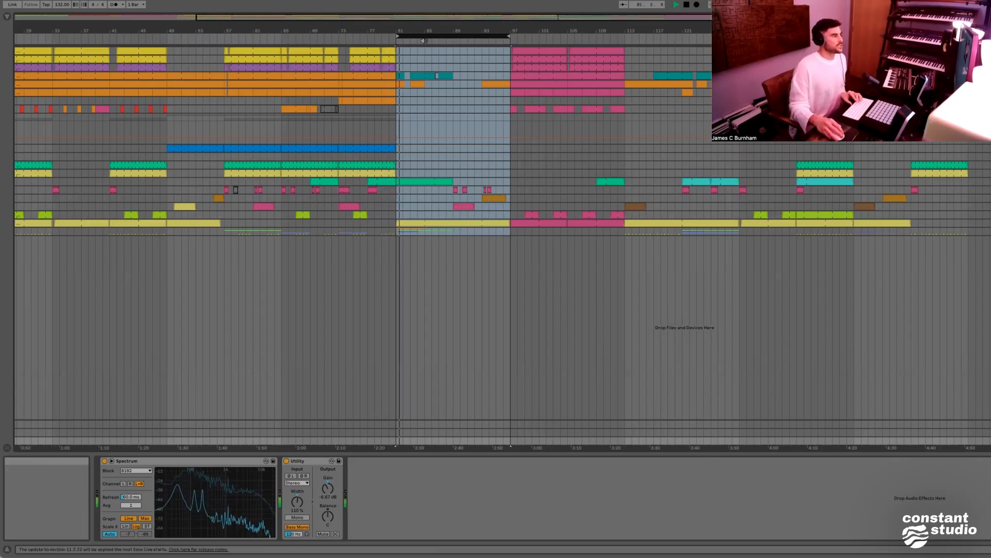
mouse_move(428, 35)
left_mouse_down()
mouse_move(313, 35)
mouse_move(433, 29)
left_mouse_up()
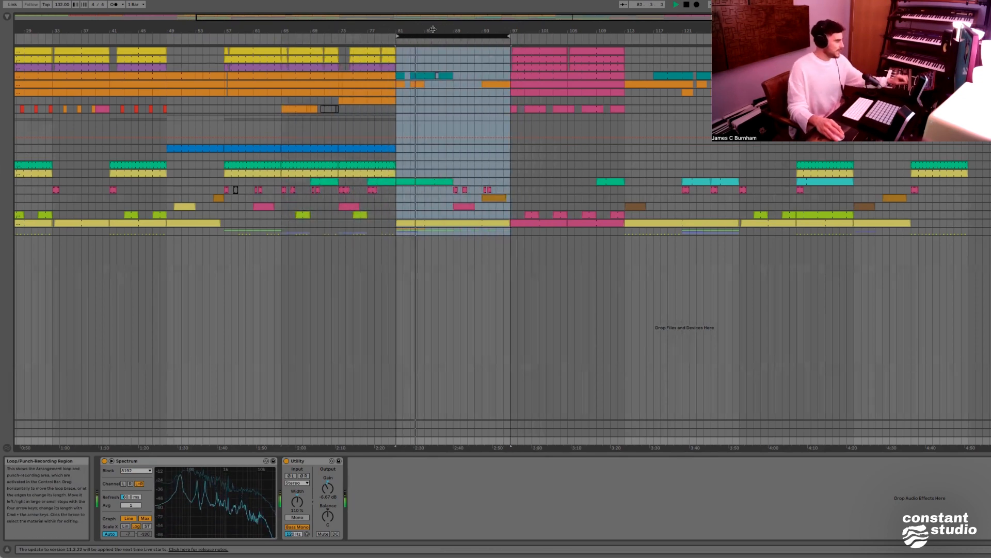
left_click_drag(431, 31, 488, 27)
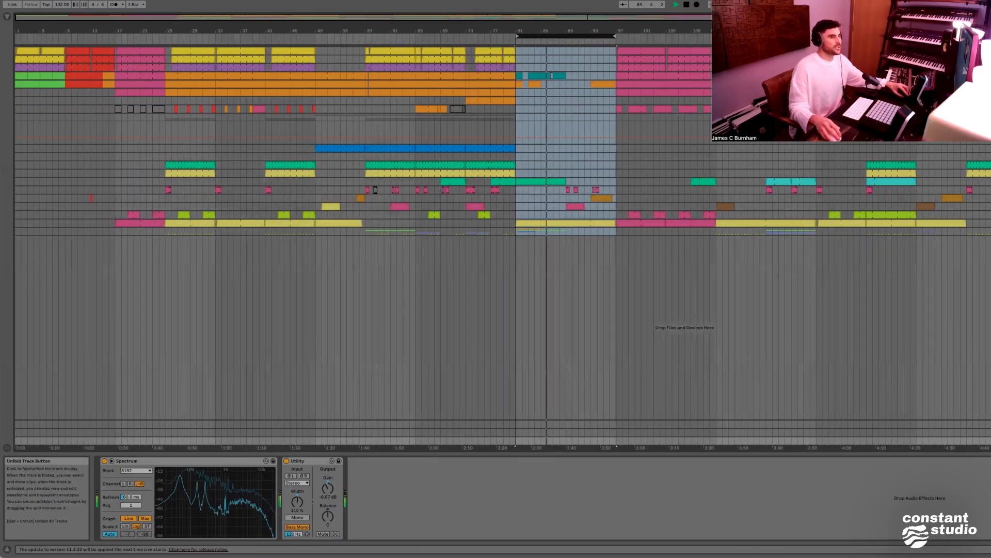
Show the devices of the fourth track, view its SG BASS - 14 preset in the Serum plug-in window, and close the window
key("Up")
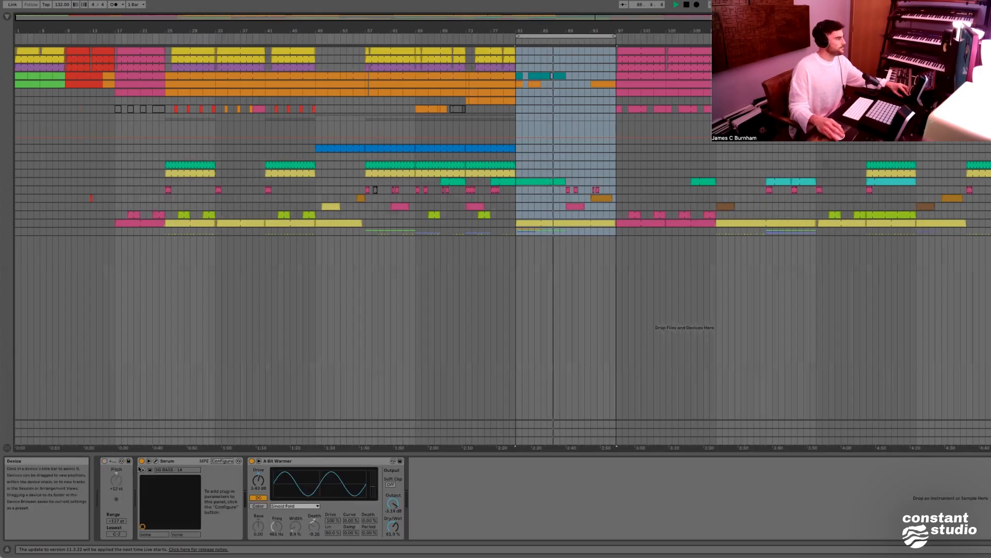
left_click(156, 464)
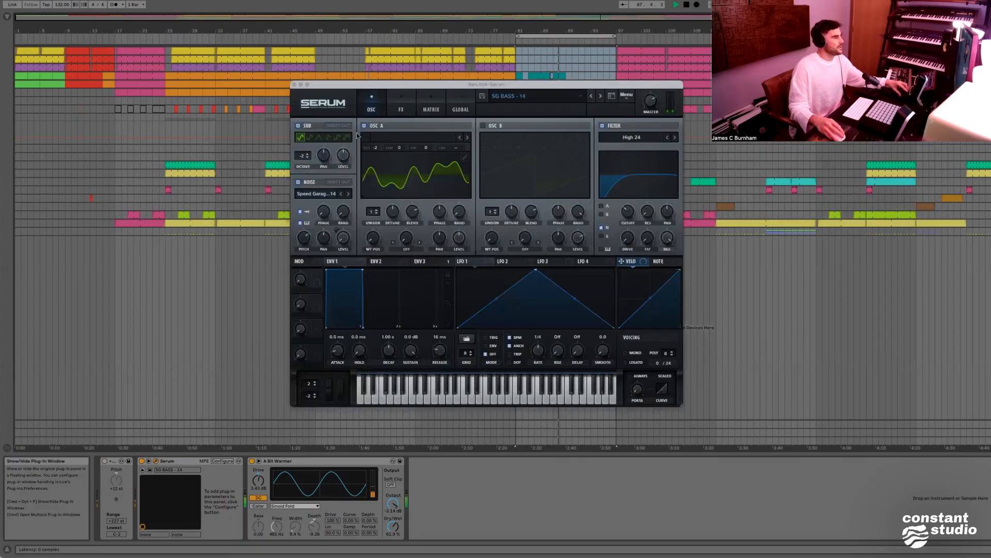
left_click(294, 85)
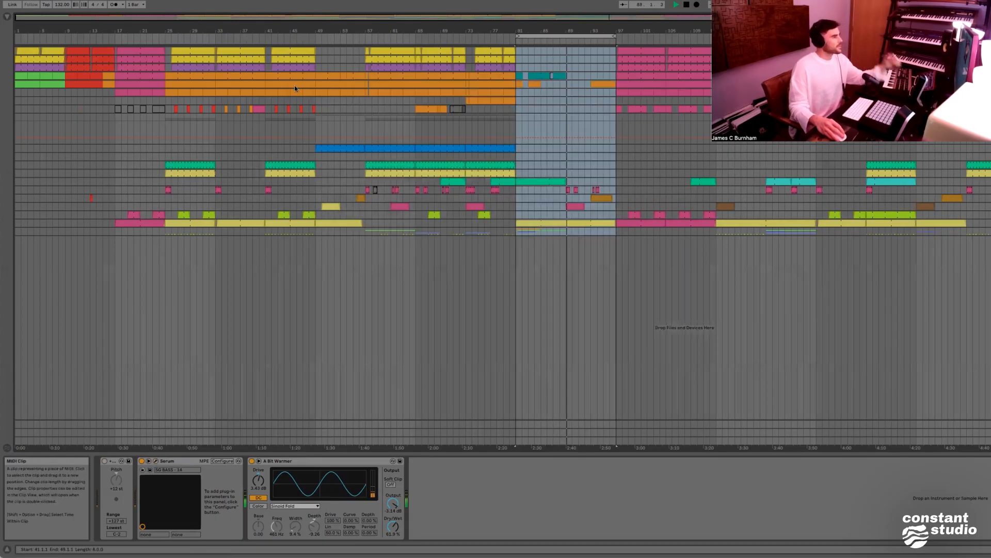
Move the arrangement loop to bars 97–113 and look over the track levels in the Session View mixer
left_click_drag(597, 35, 698, 28)
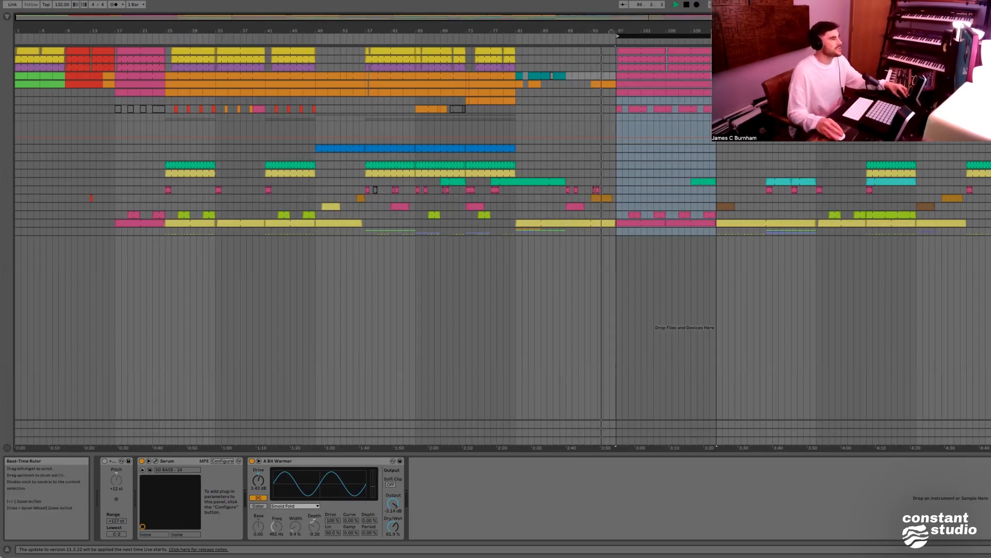
key("Tab")
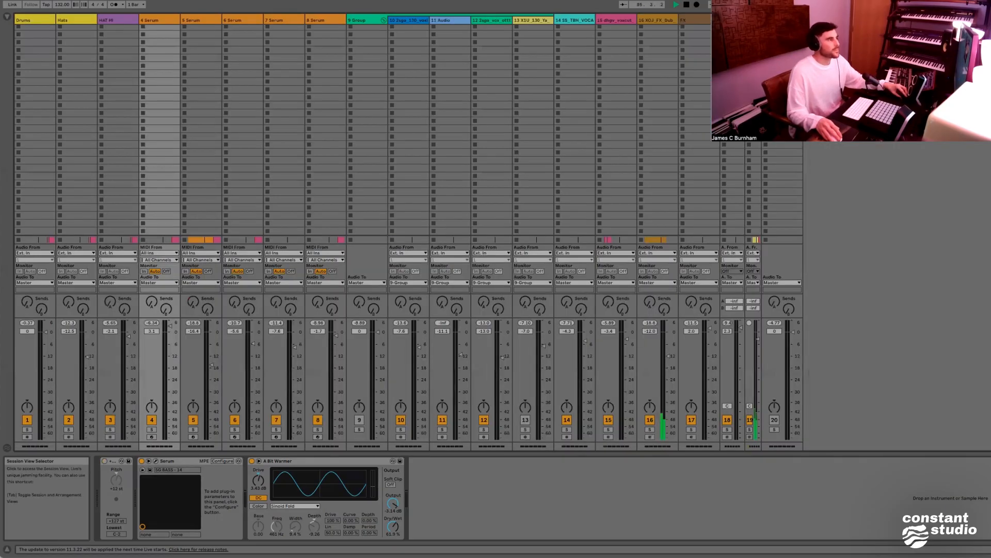
key("Tab")
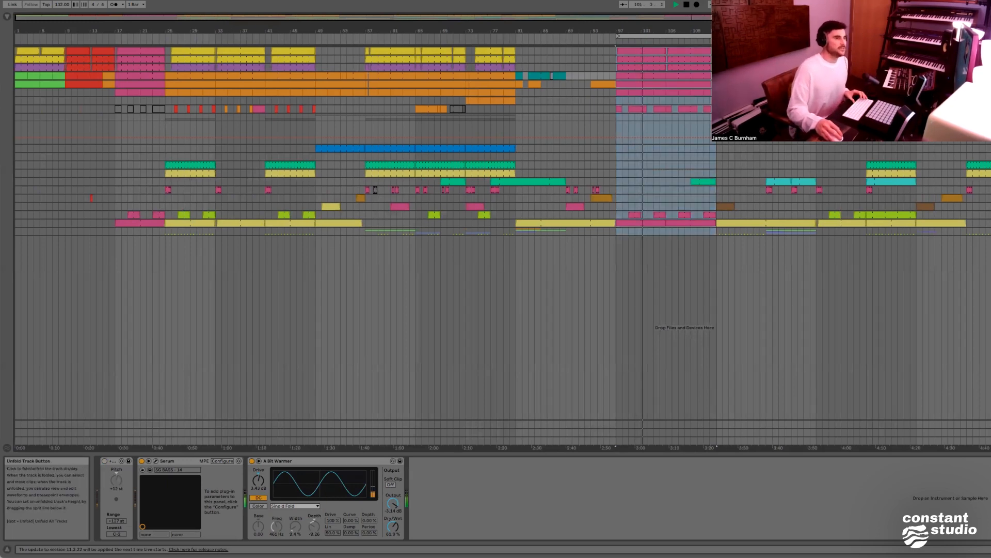
Unfold the fourth track, inspect the notes of its MIDI clip at bar 97, and bring back its device chain
left_click(988, 78)
left_click(641, 93)
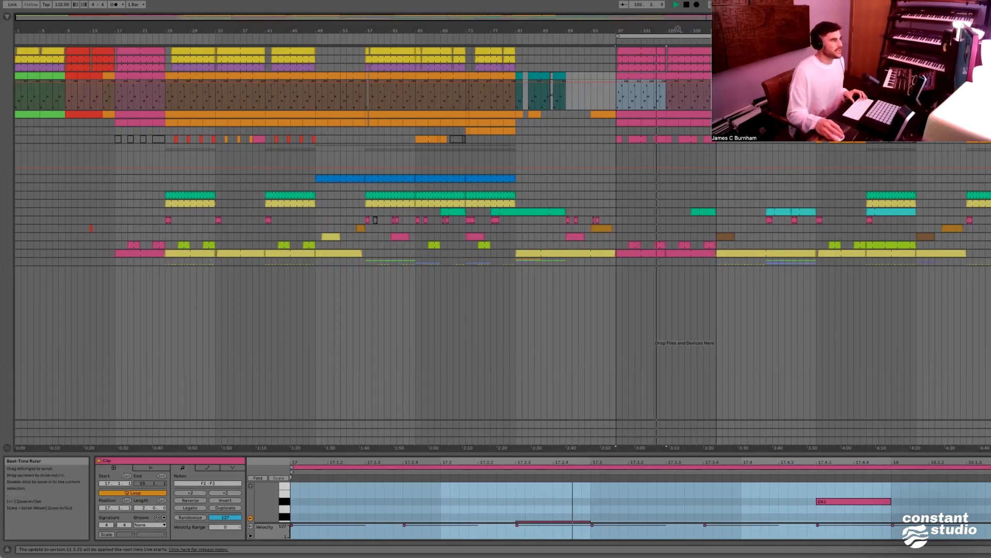
left_click_drag(680, 30, 680, 46)
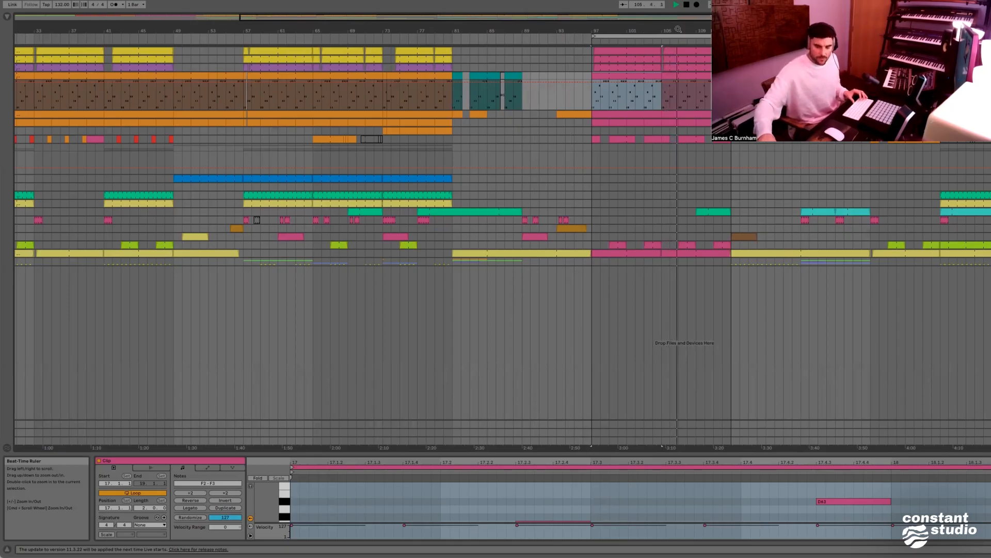
key("shift+Tab")
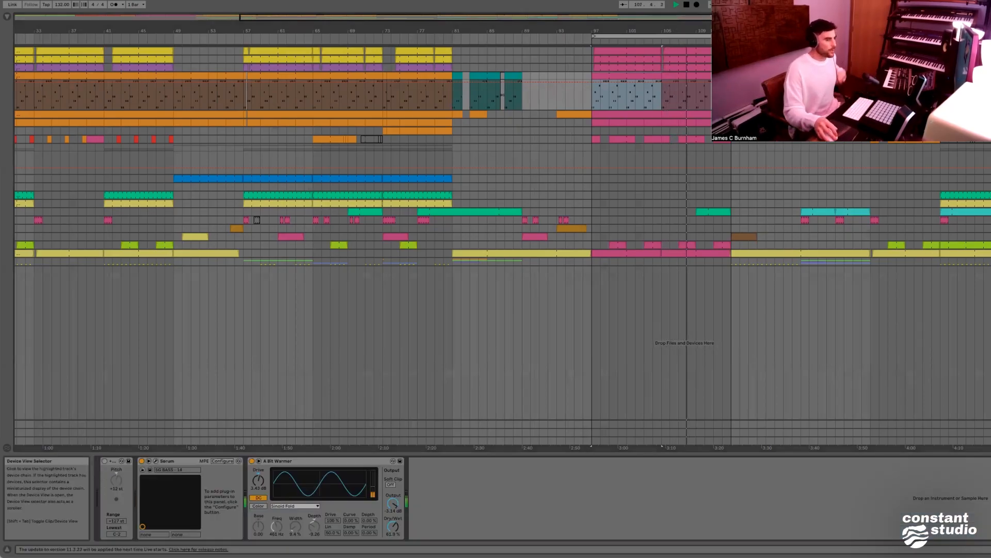
Solo the 4 Serum track in the mixer and examine its frequencies in the master track's Spectrum analyser
key("Tab")
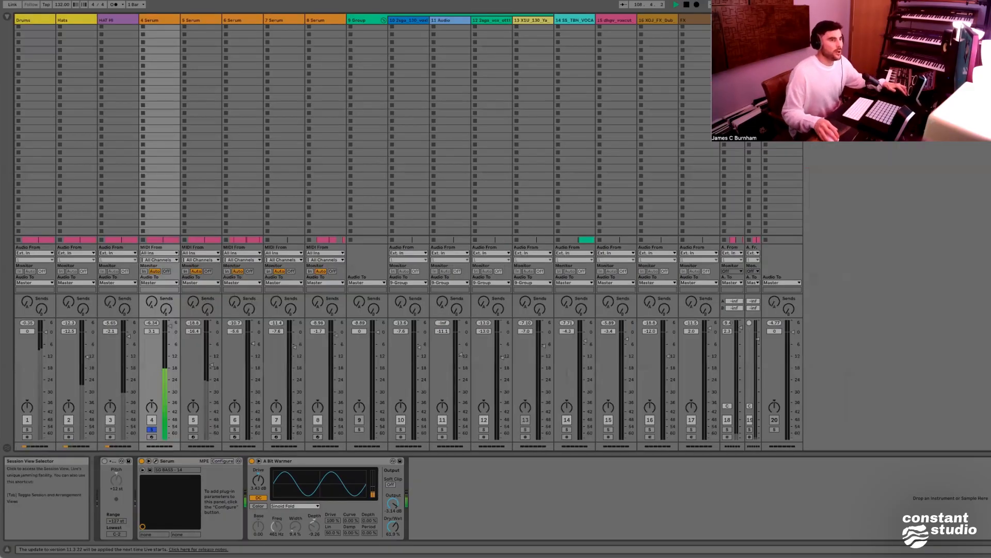
left_click(988, 20)
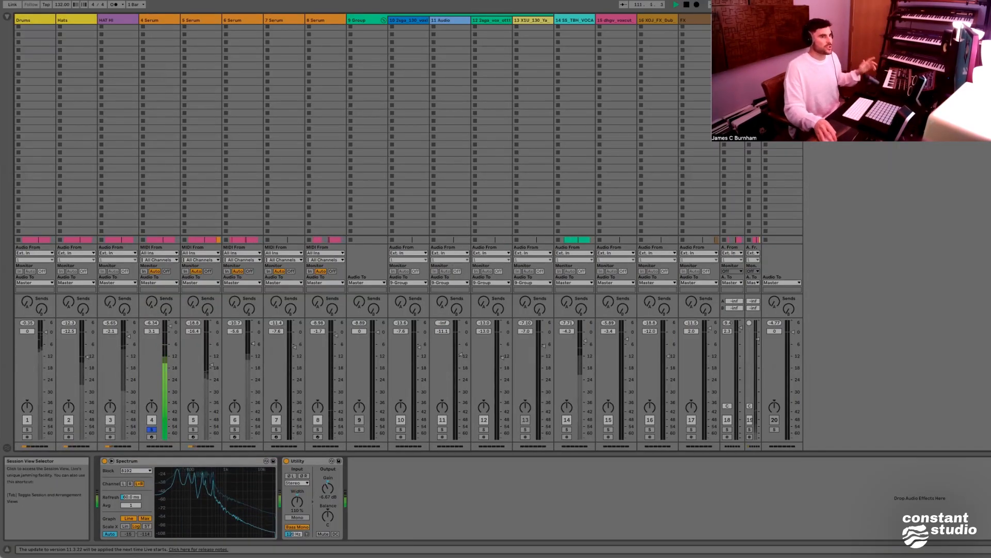
mouse_move(187, 483)
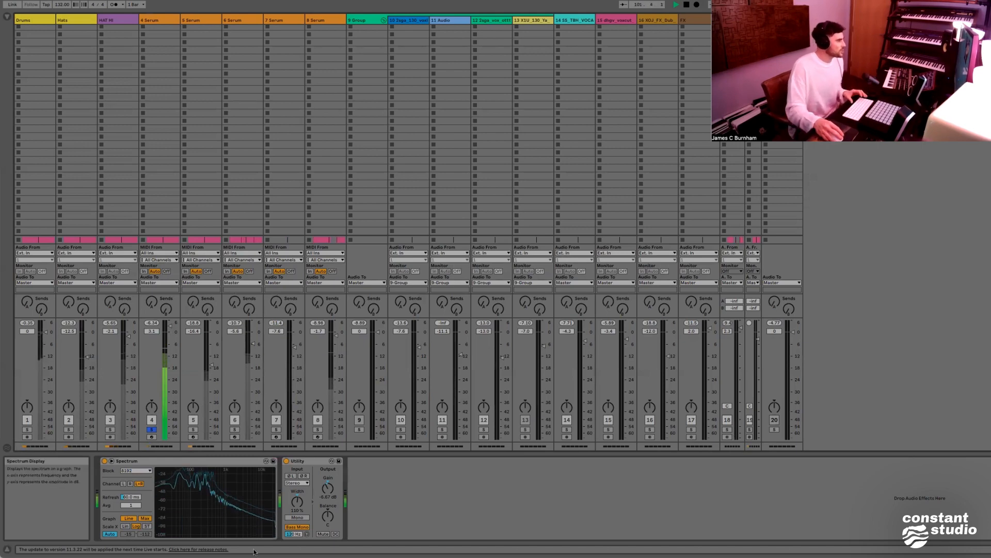
mouse_move(214, 470)
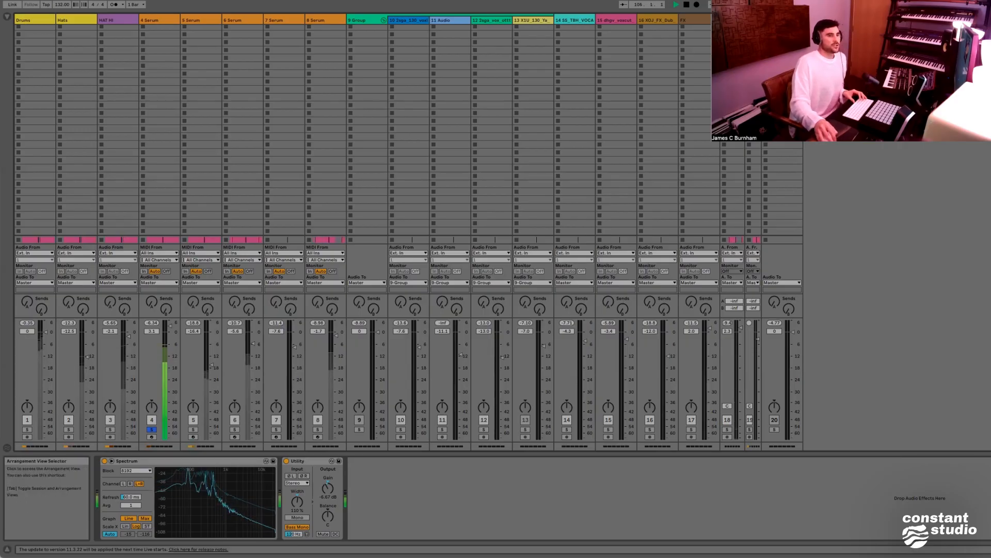
Open the Serum window of the 4 Serum track and restart playback from bar 97 with the mixer in view
left_click(155, 21)
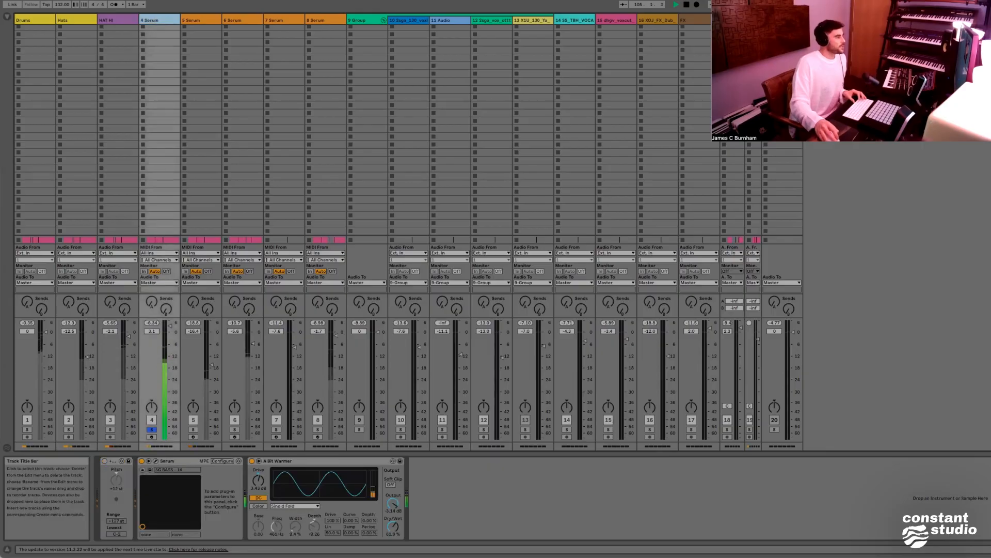
left_click(983, 19)
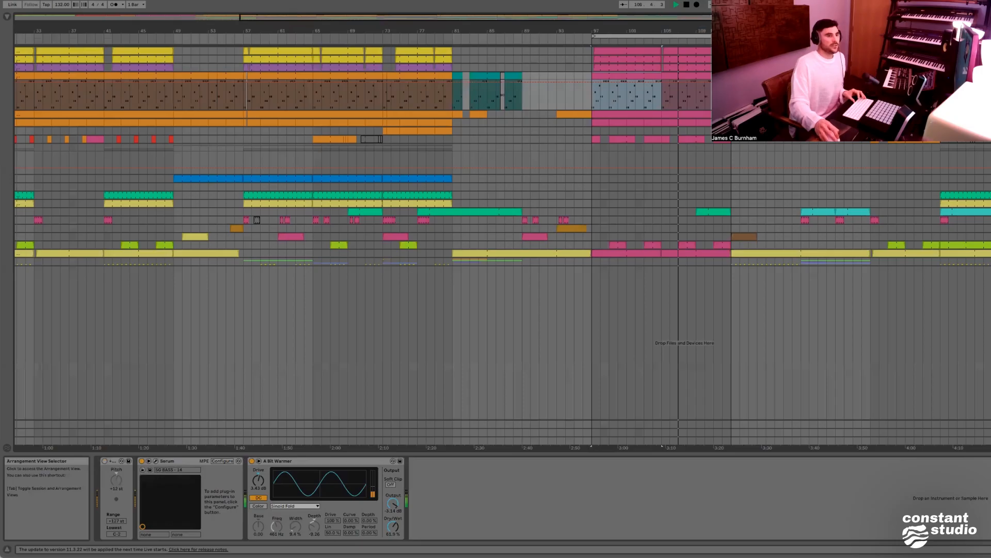
left_click(155, 461)
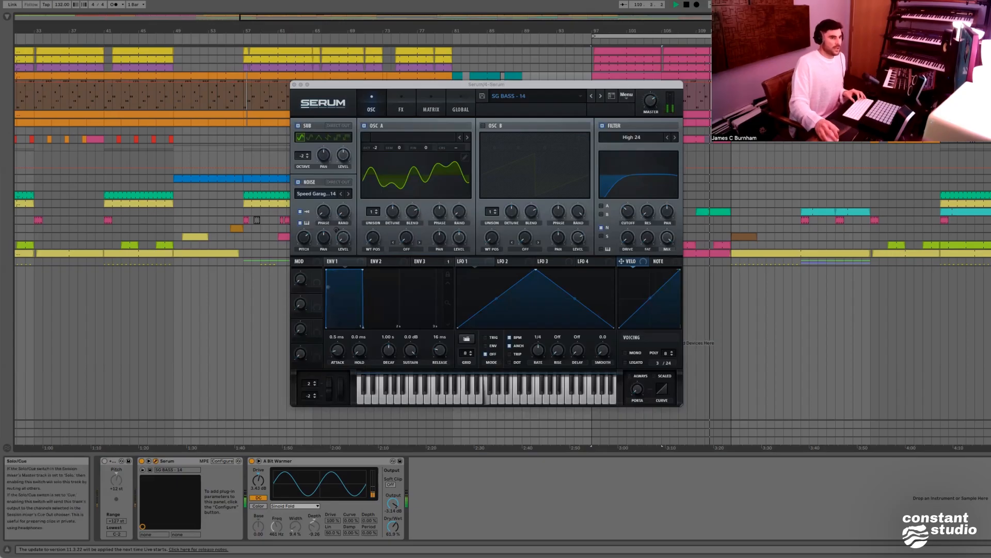
key("space")
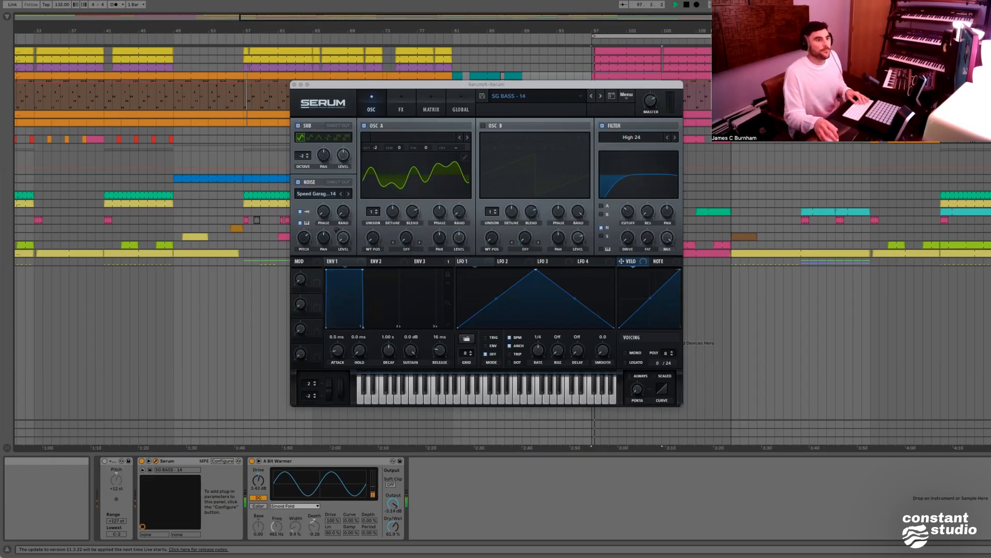
key("Tab")
key("space")
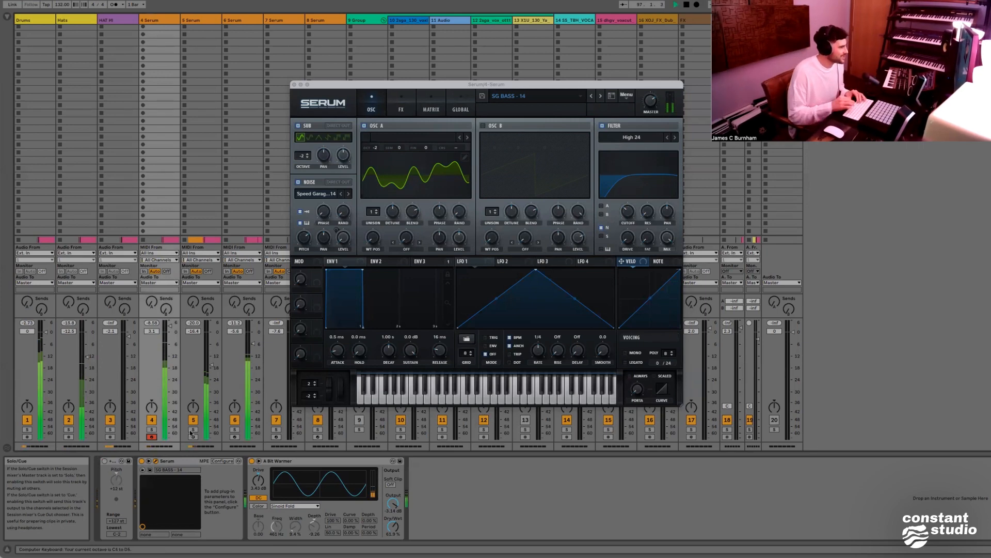
Solo the 4 Serum, 5 Serum and 6 Serum tracks one after another to hear each layer, showing track 5's devices
left_click(151, 429)
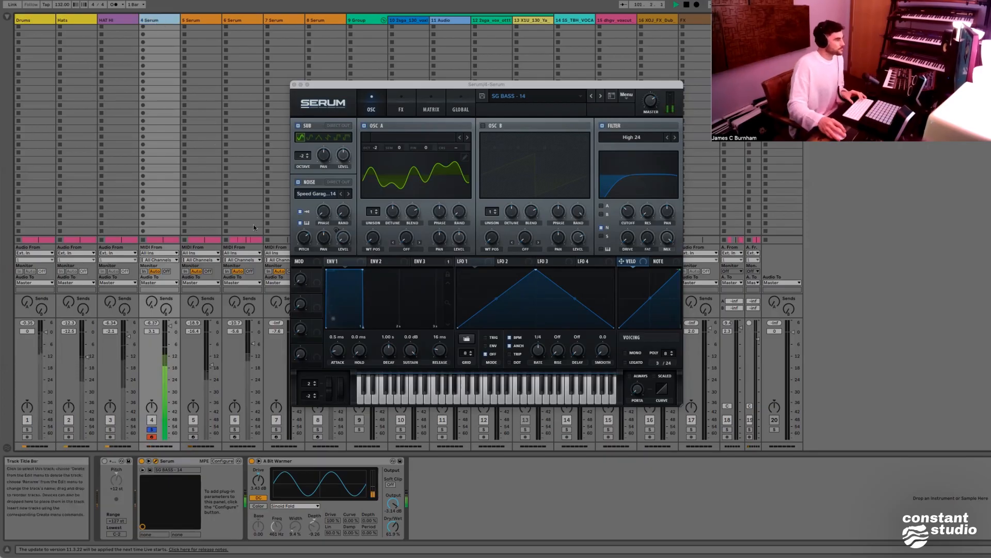
left_click(193, 429)
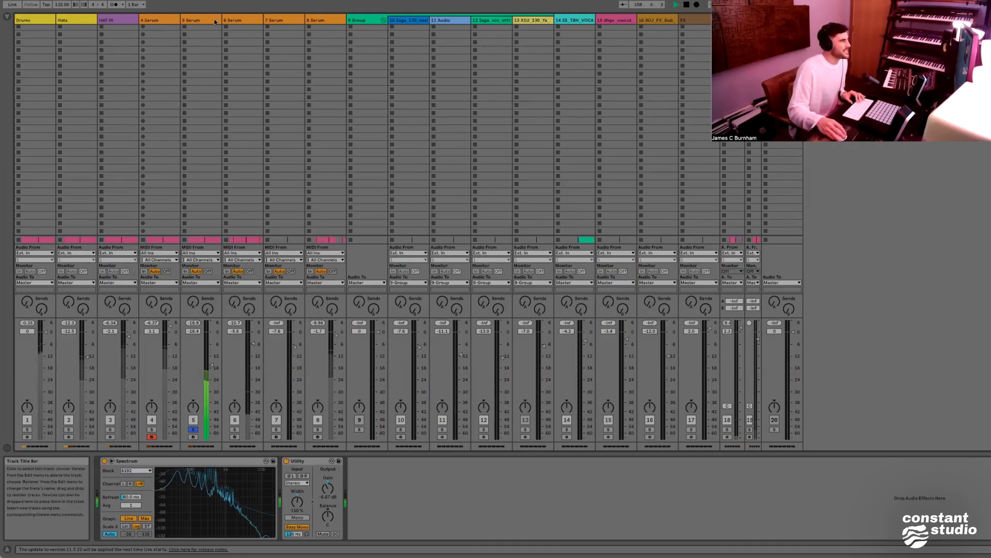
left_click(207, 36)
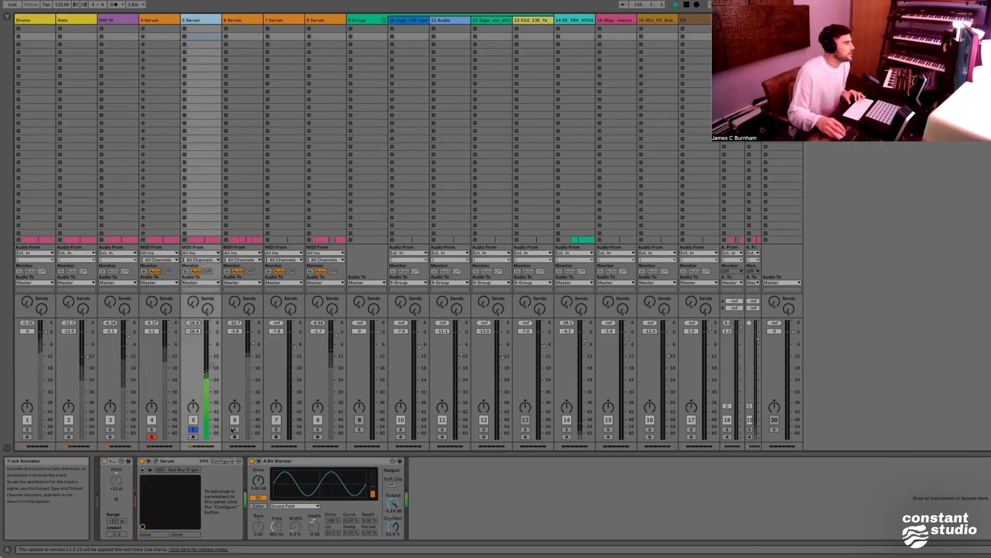
left_click(235, 430)
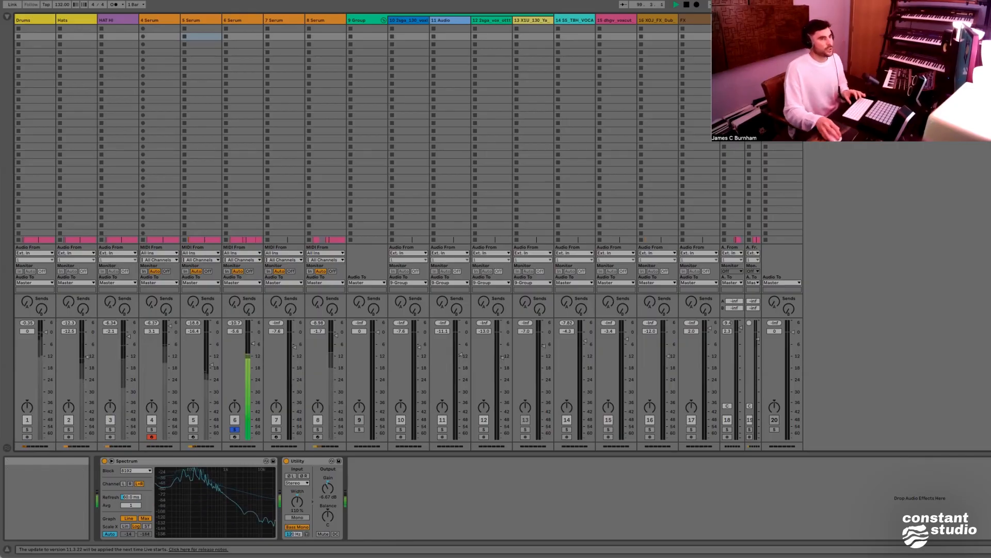
Select the looped bars 97–113 in the Arrangement View and fold the fourth track
key("Tab")
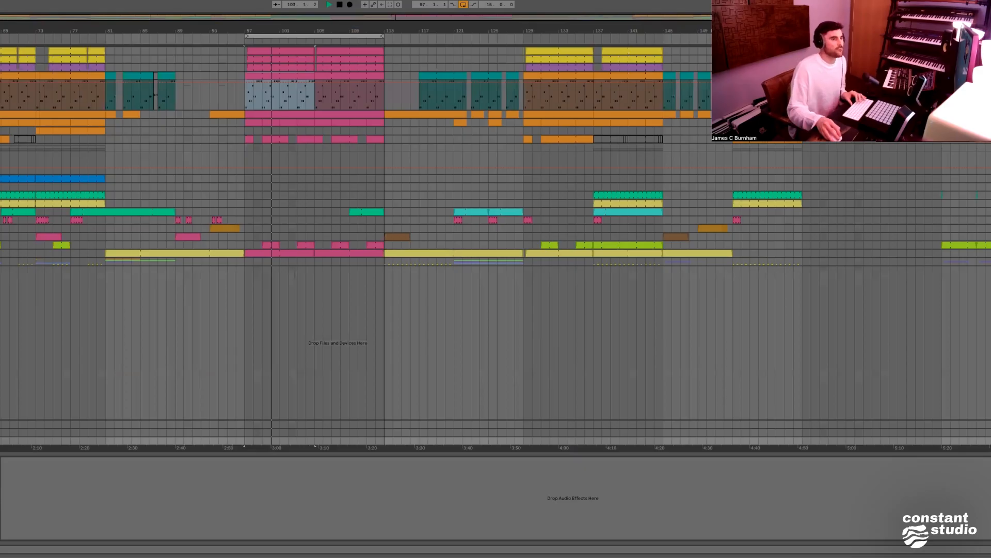
left_click(346, 33)
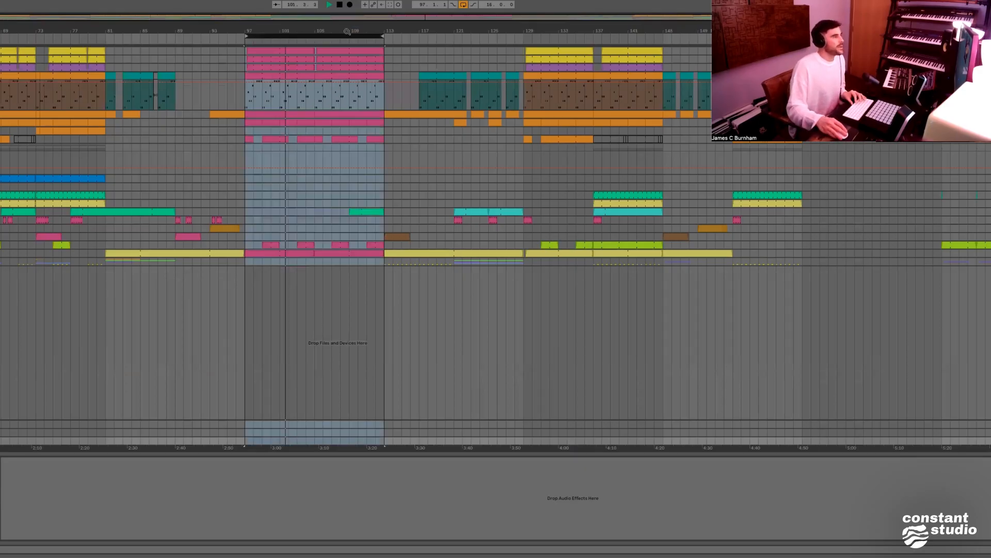
left_click_drag(346, 32, 419, 31)
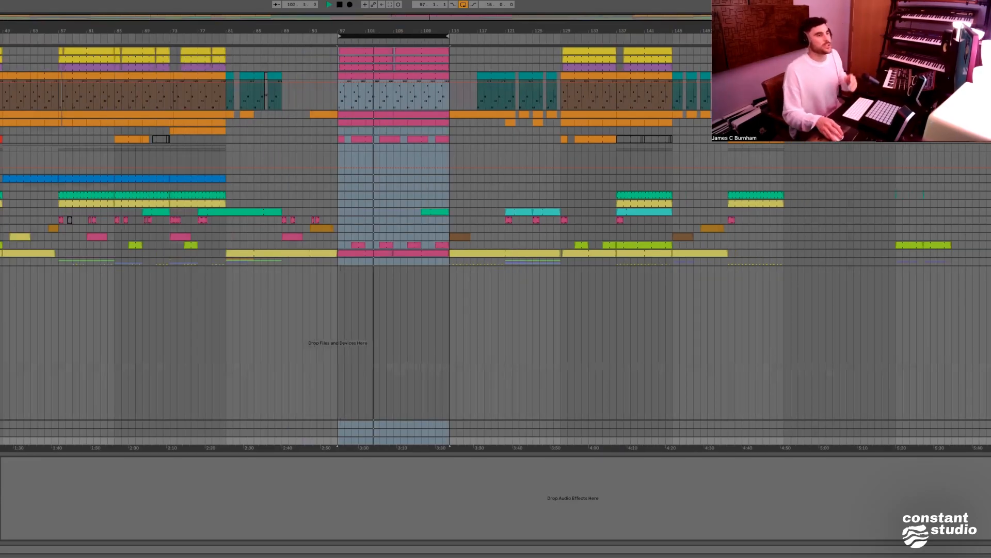
key("u")
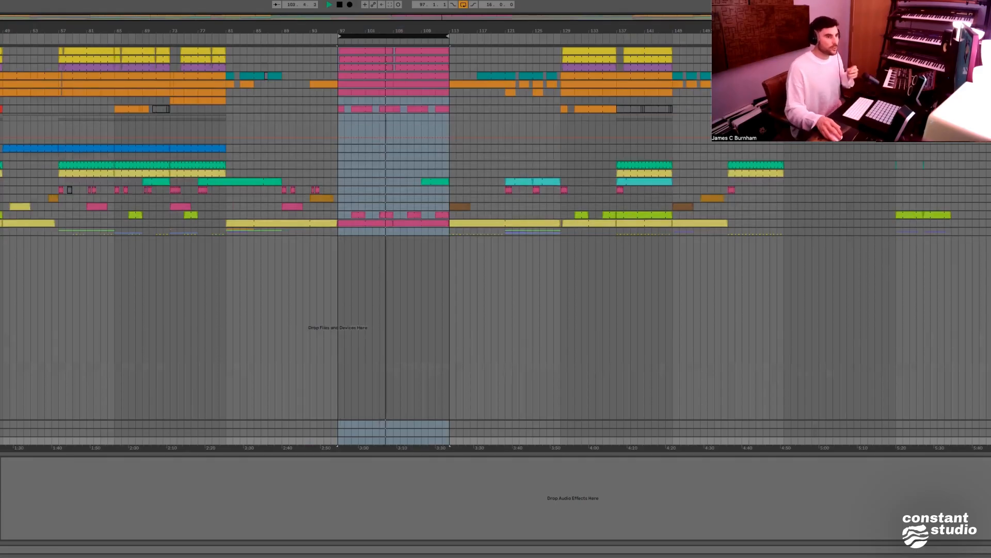
left_click(241, 120)
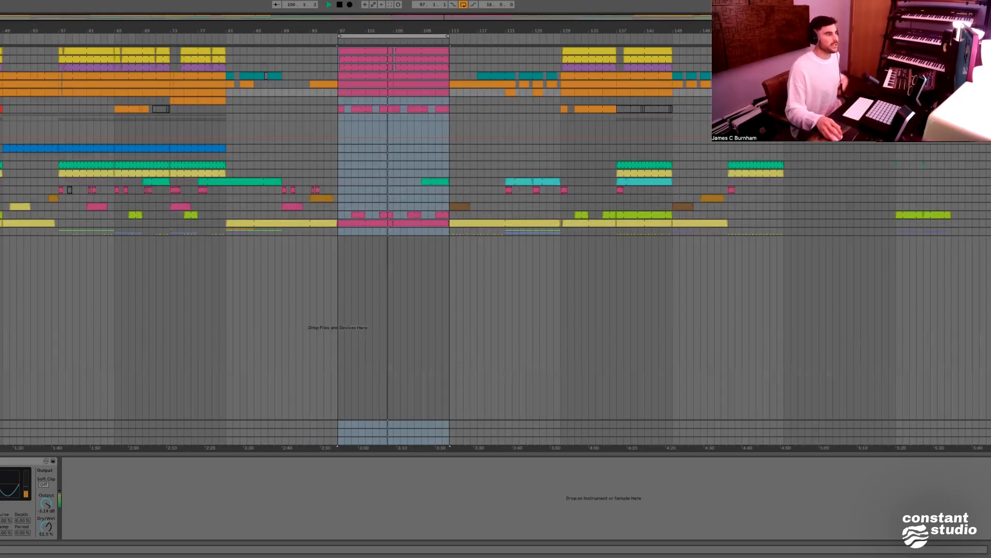
Show the devices of the 8 Serum track at bar 97, and play the 7 Serum track from about bar 75
left_click(341, 107)
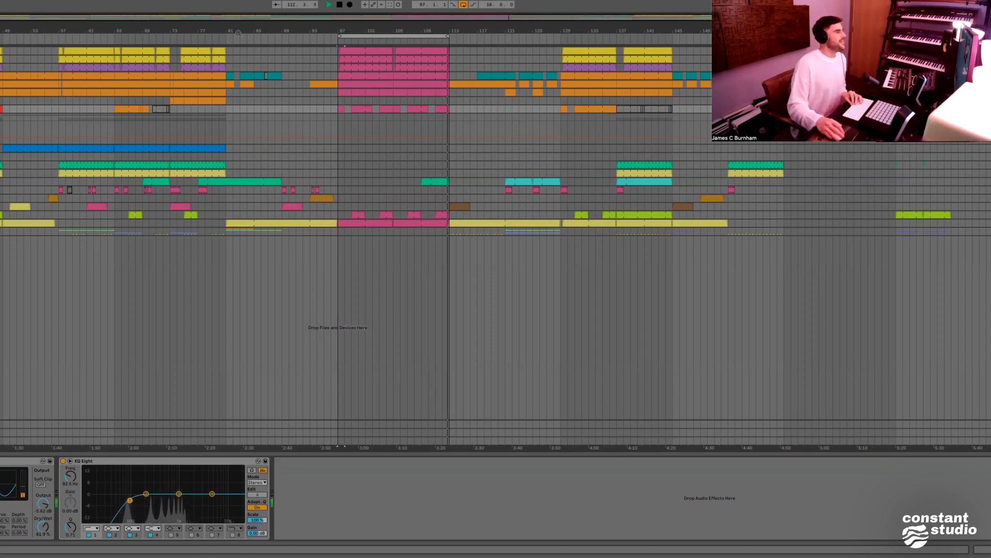
left_click(274, 102)
left_click(194, 99)
key("space")
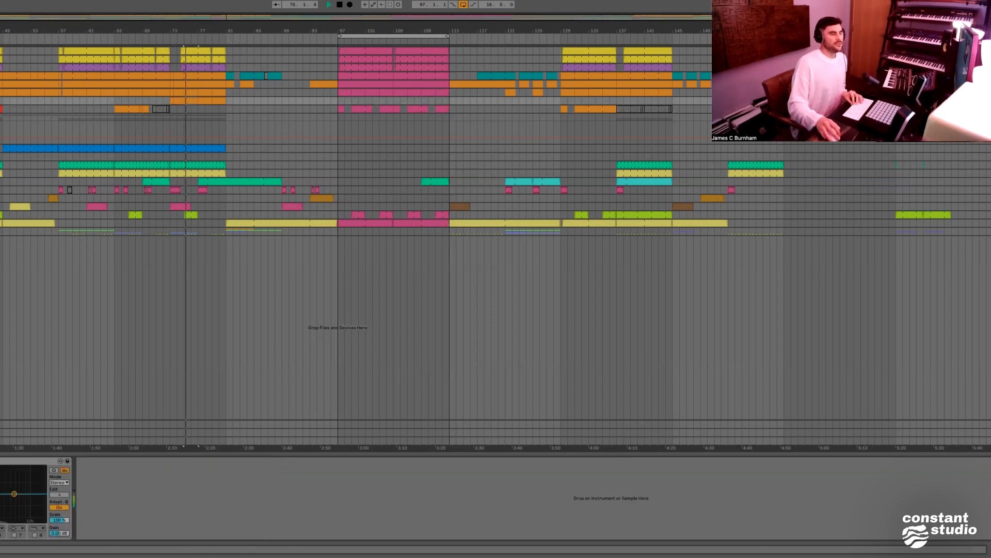
View the ORG - Diamond Ring Organ preset of the 7 Serum track in its plug-in window and close the window
left_click(209, 99)
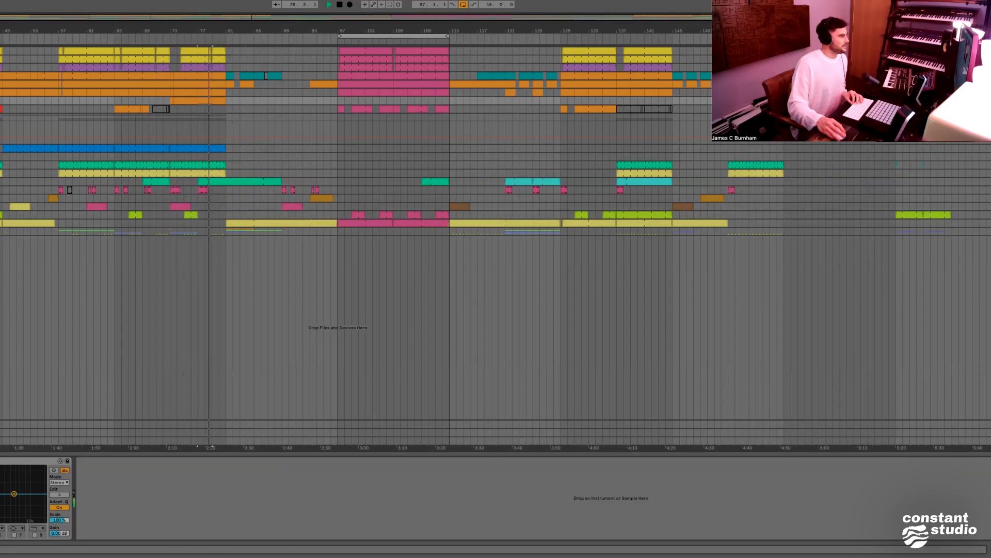
key("ctrl+alt+p")
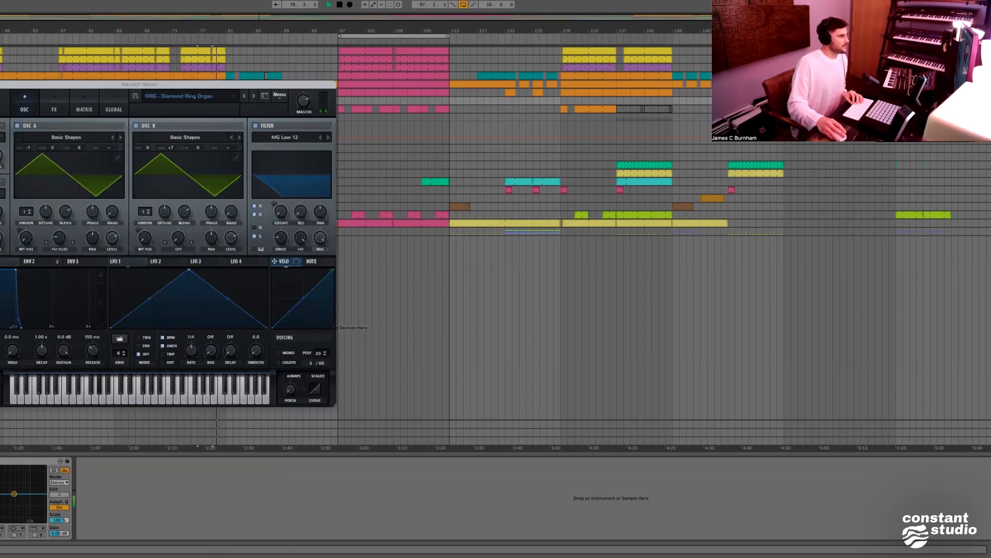
key("ctrl+alt+p")
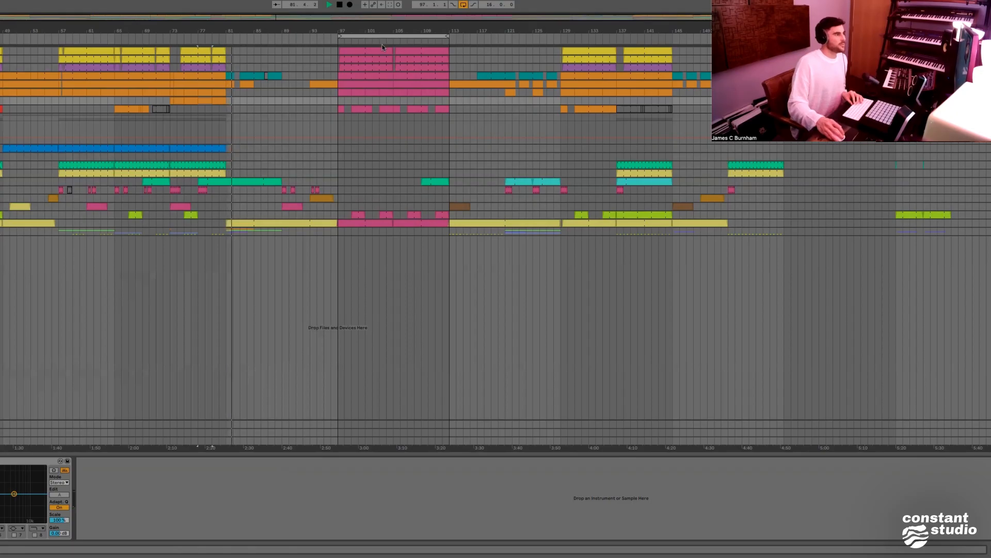
Loop bars 73–81 during playback and view the SG BASS - 14 preset in the Serum window, closing it when done
left_click_drag(424, 36, 223, 35)
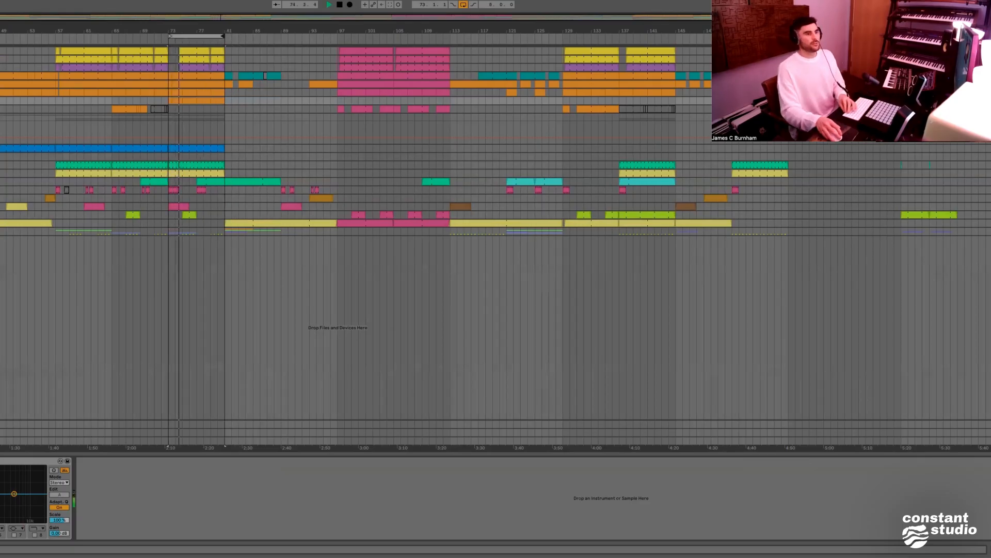
key("Down")
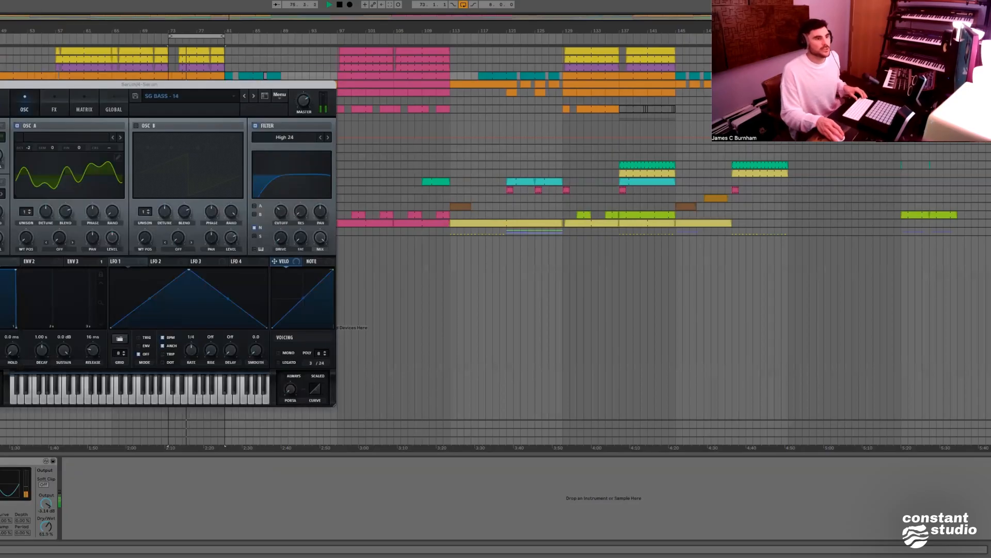
key("ctrl+alt+p")
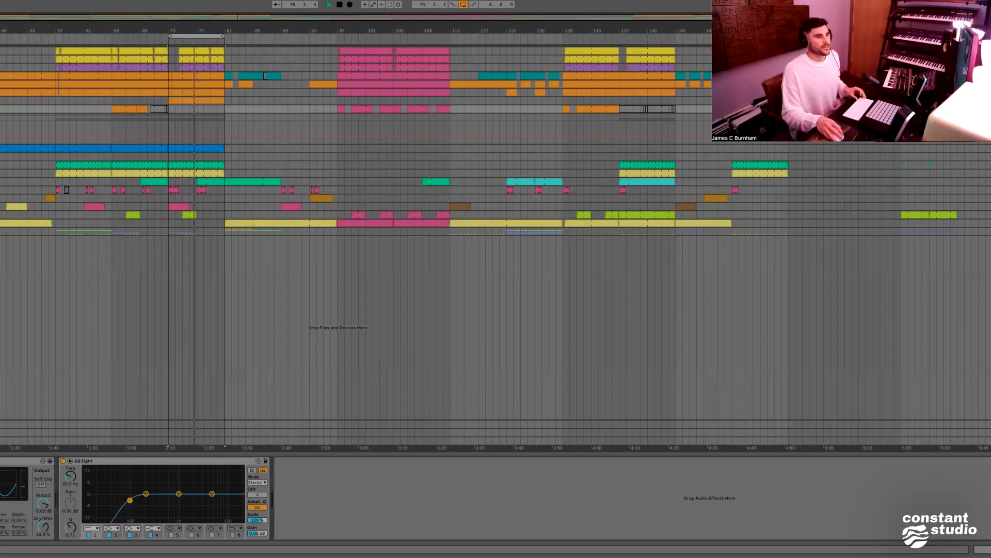
Unfold the fourth and fifth tracks in the arrangement and extend the playback loop's start back to bar 65
key("ctrl+t")
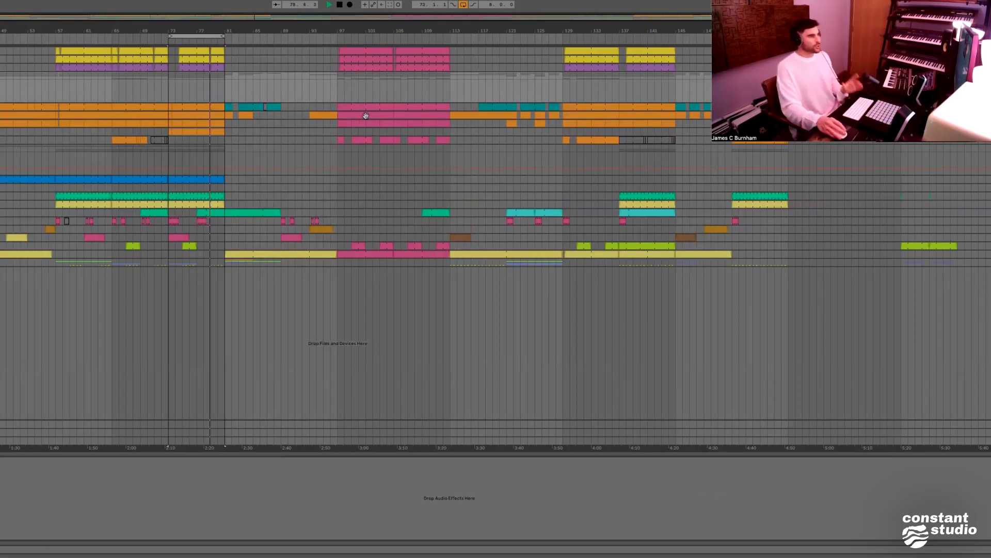
key("u")
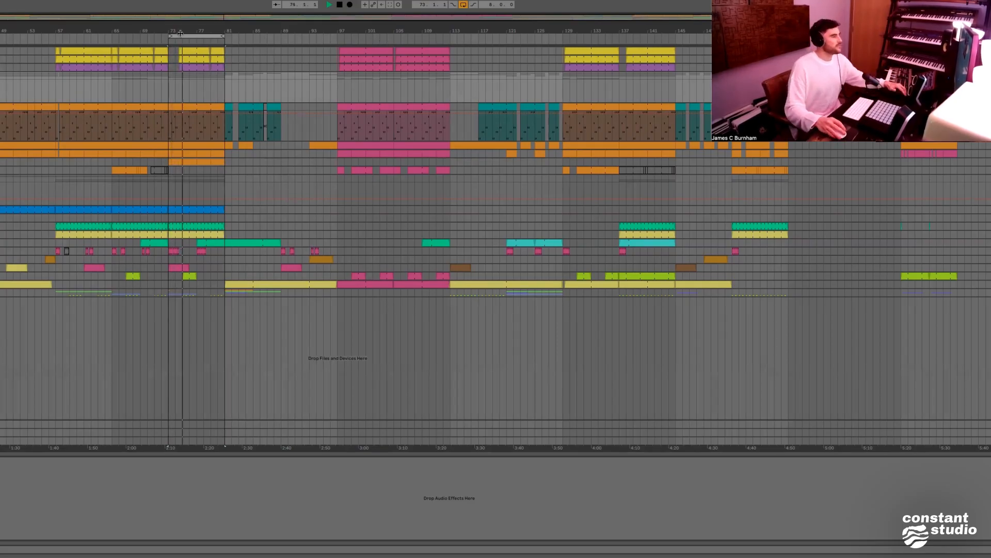
left_click_drag(184, 29, 185, 27)
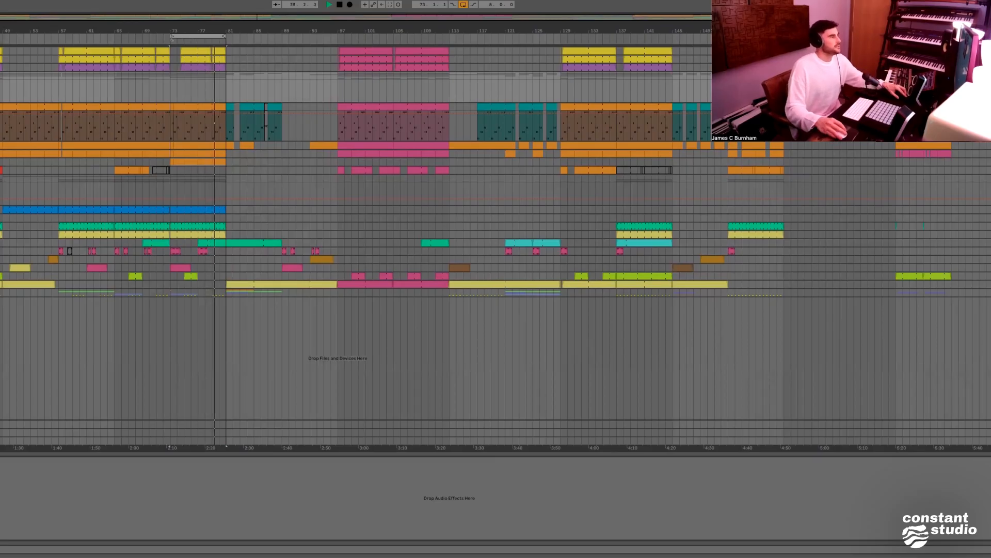
left_click_drag(172, 36, 117, 36)
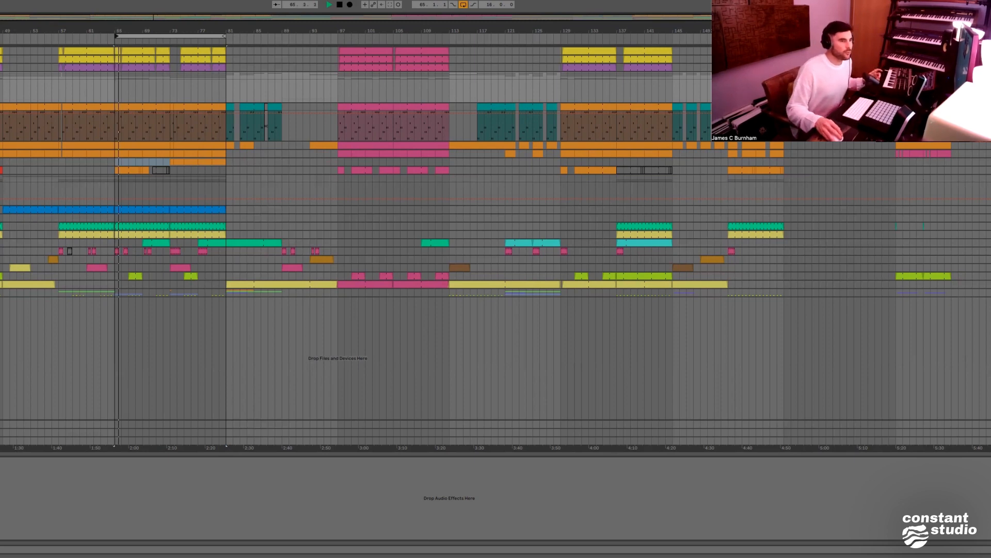
key("Tab")
key("Tab")
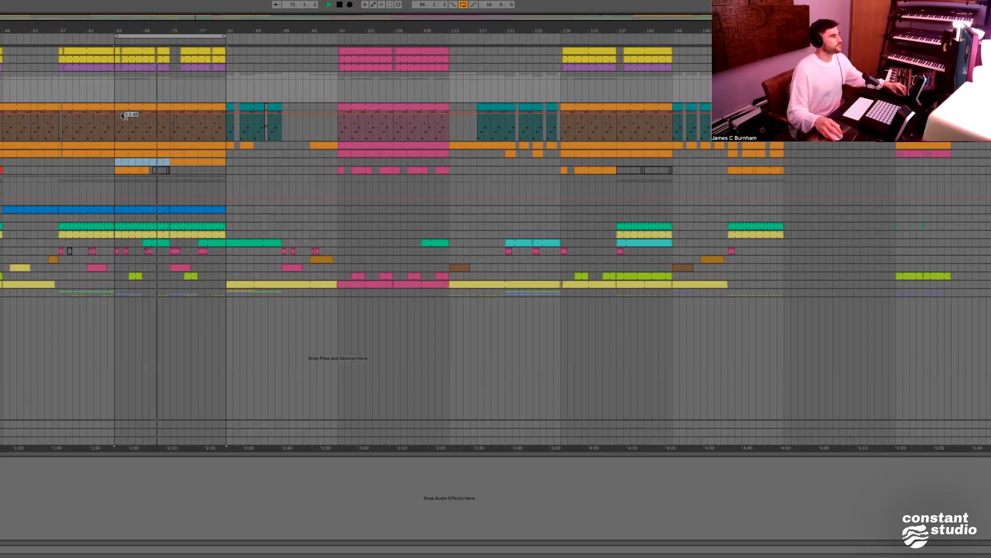
Shorten the loop and move it to bars 97–105 to hear that section
left_click_drag(117, 35, 174, 36)
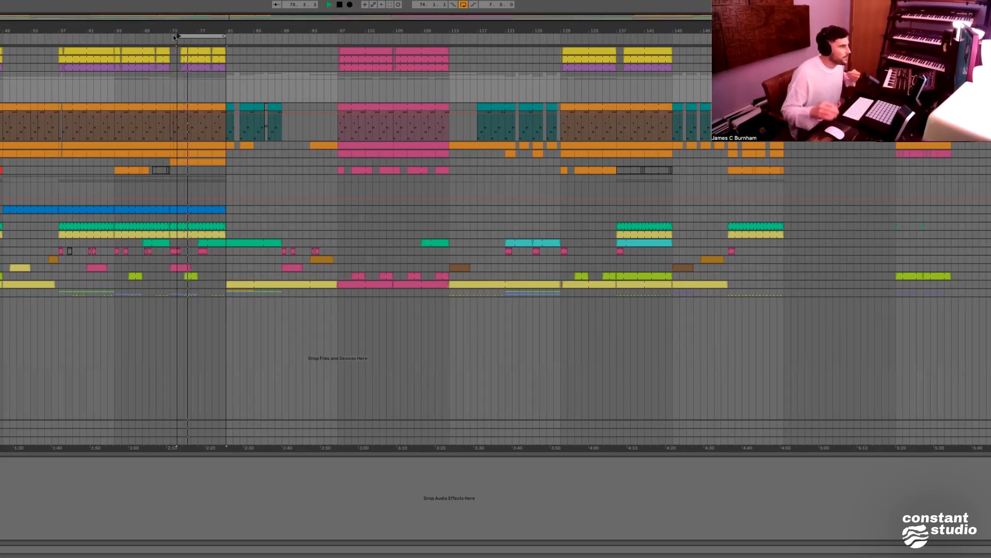
left_click_drag(179, 33, 363, 34)
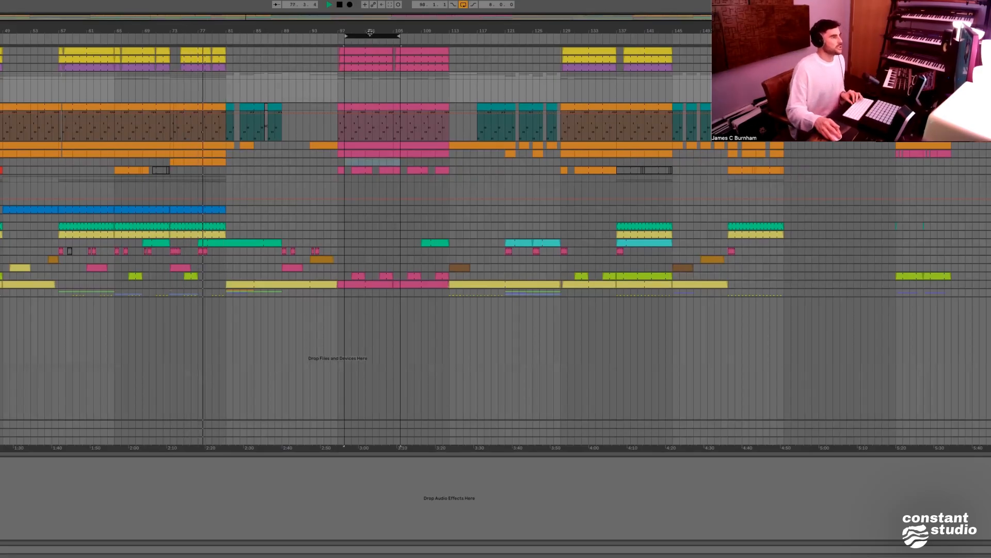
left_click(363, 34)
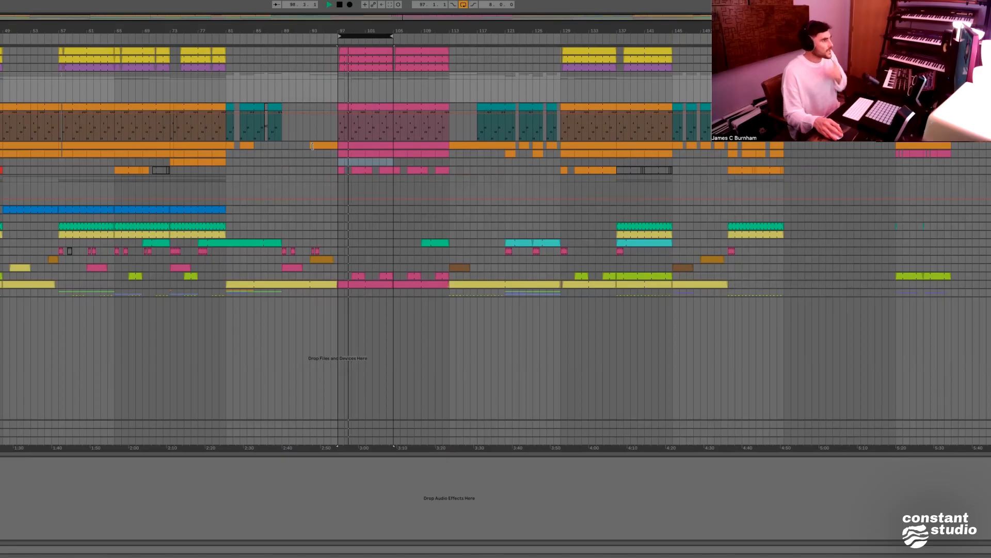
Play the arrangement's opening with the eight-bar loop at bar 1, and stop playback
key("space")
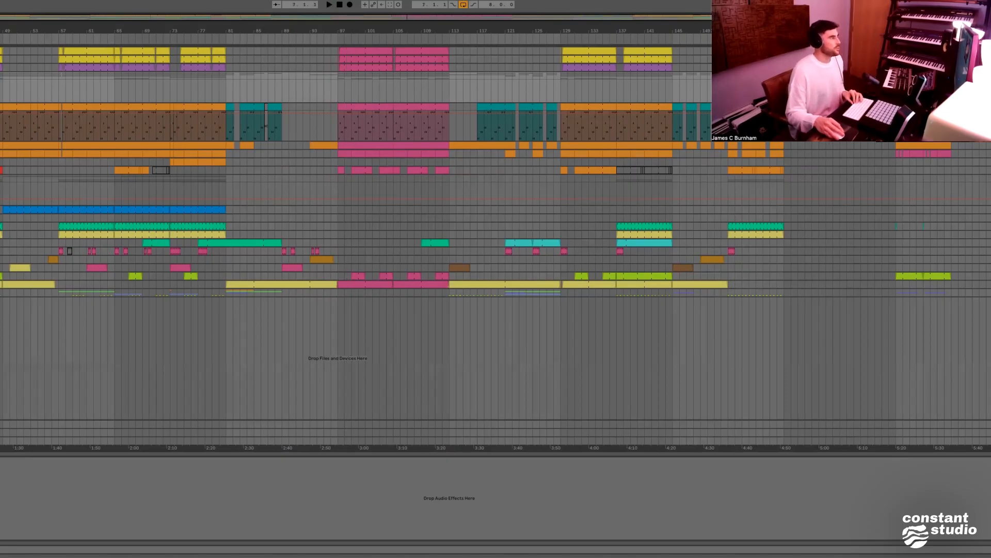
key("space")
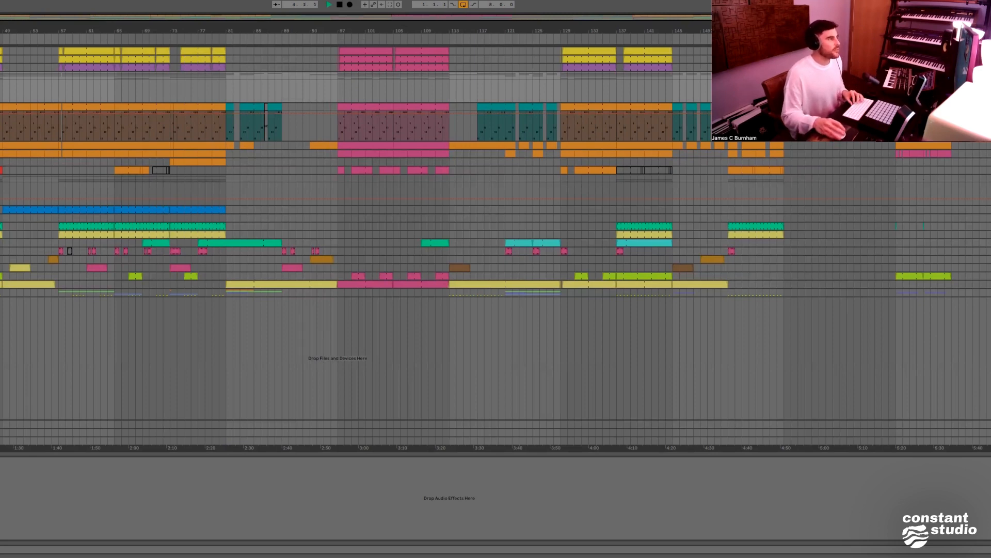
key("space")
Move the eight-bar loop to bars 73–81 and on to bars 97–105, and start playback there
left_click_drag(0, 34, 201, 33)
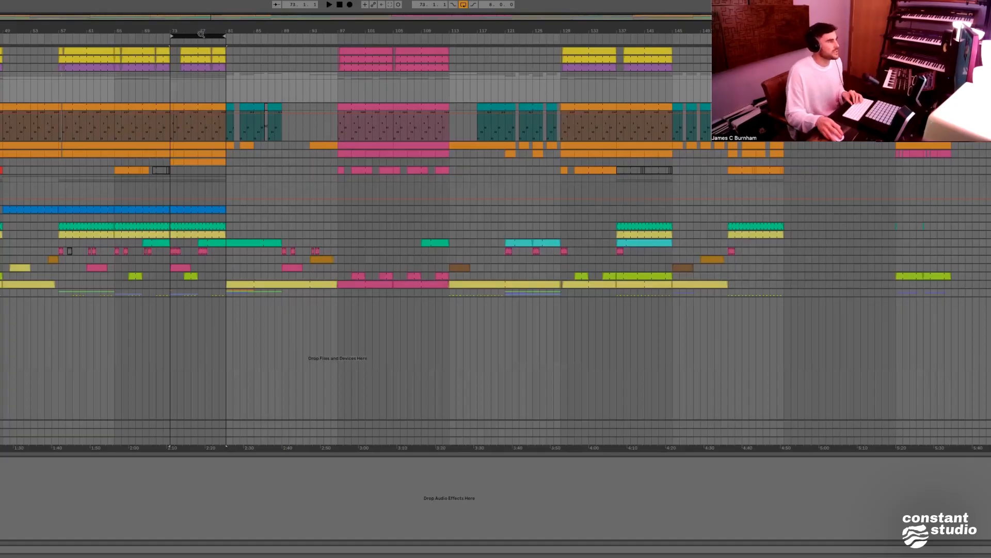
left_click_drag(403, 34, 371, 25)
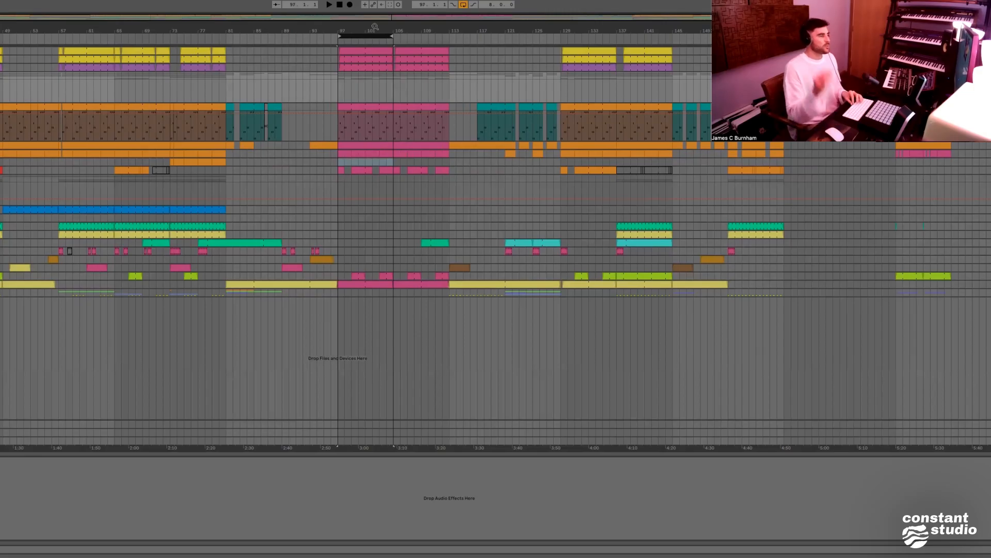
key("space")
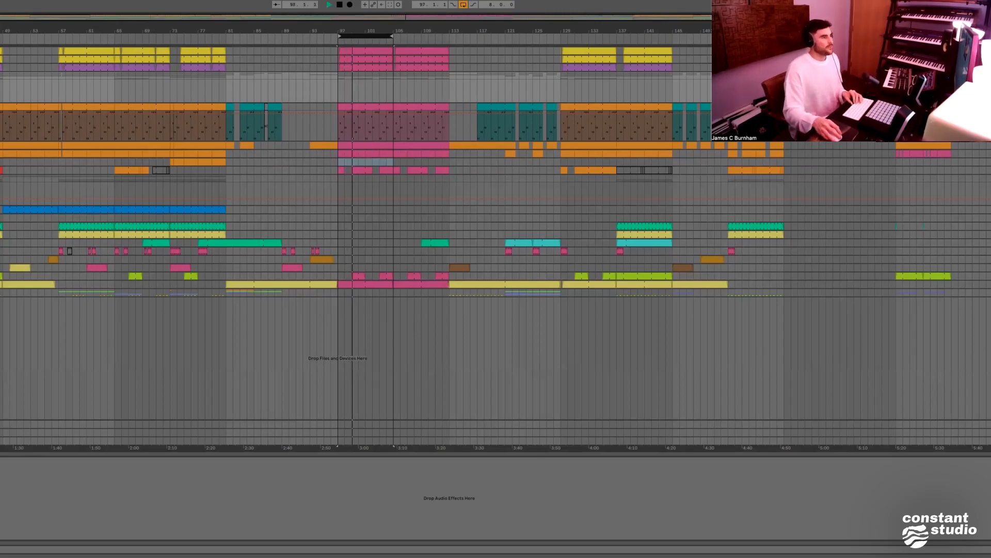
Unfold the ninth track and move the playback loop to bars 105–113
left_click(990, 170)
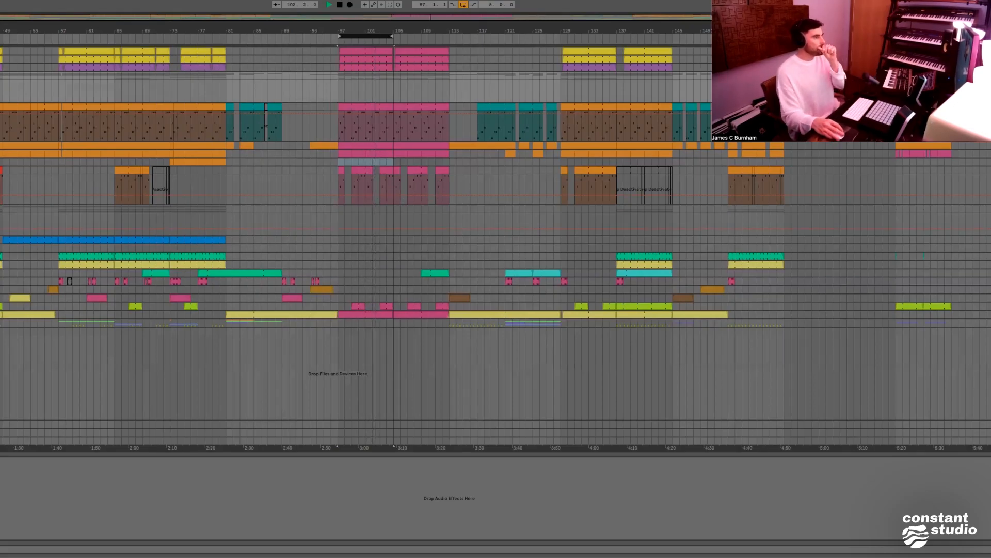
left_click_drag(384, 35, 438, 34)
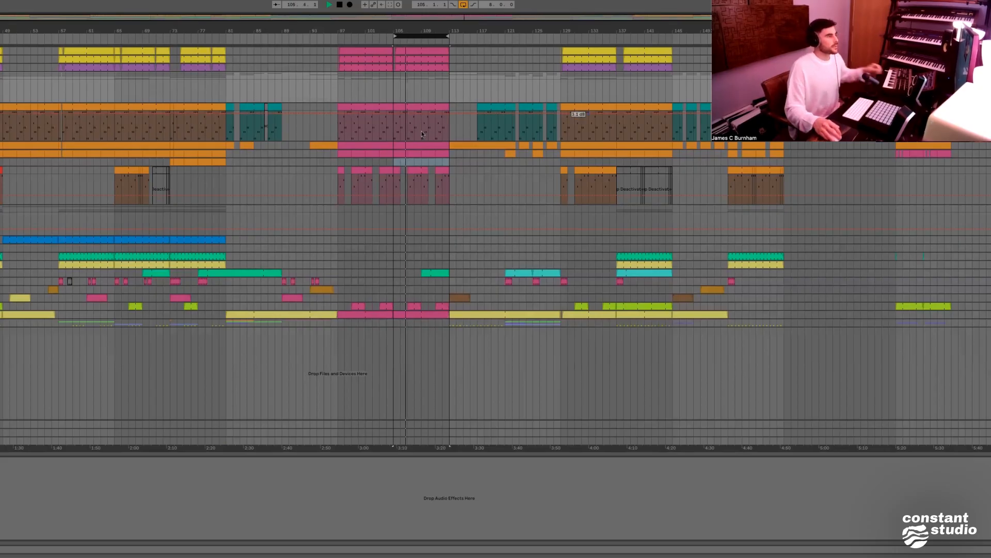
Move the loop near the start of the arrangement and view the SG BASS - 14 Serum preset, closing its window when done
key("super+z")
key("super+z")
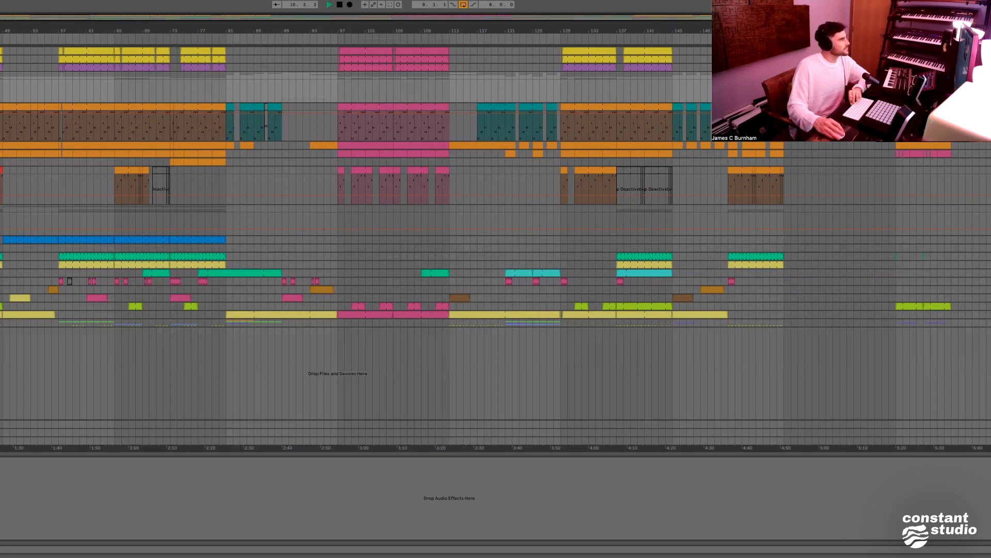
scroll(495, 181, "left", 3)
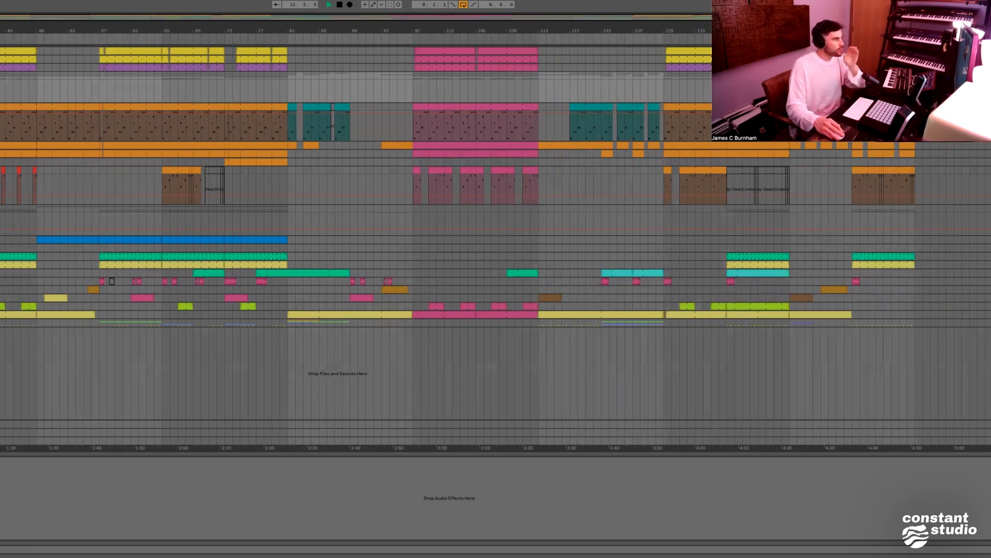
key("plus")
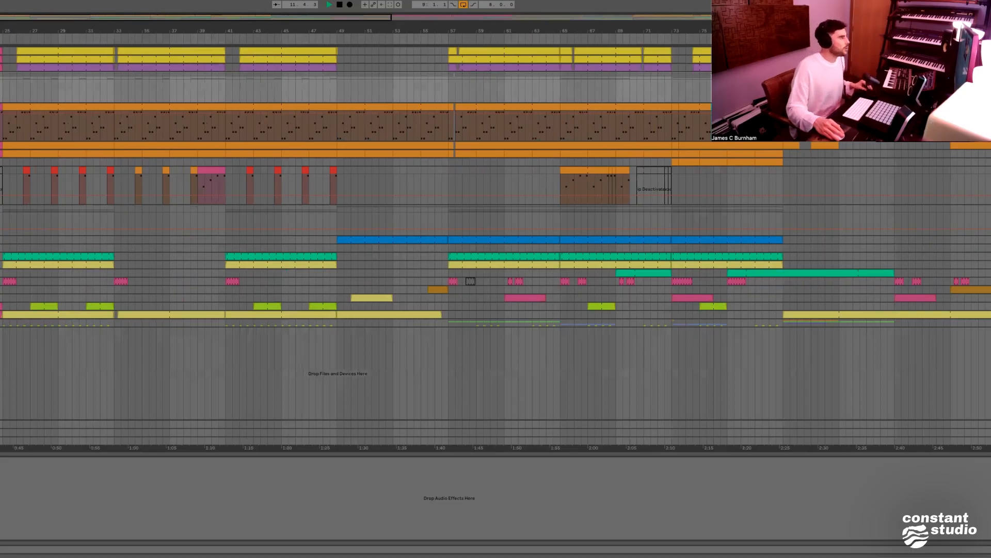
scroll(496, 233, "down", 1)
scroll(495, 232, "down", 2)
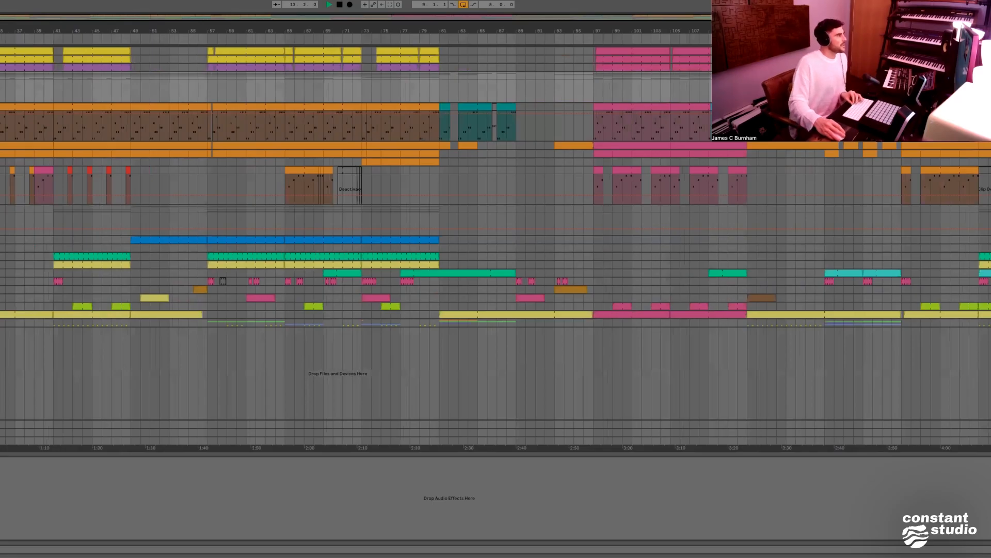
scroll(495, 232, "right", 3)
scroll(496, 232, "down", 2)
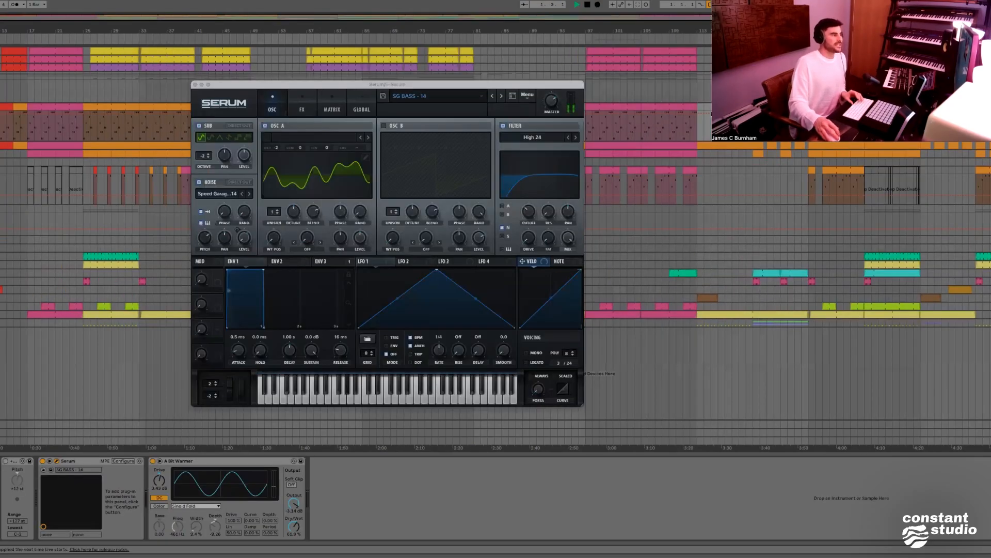
left_click(196, 85)
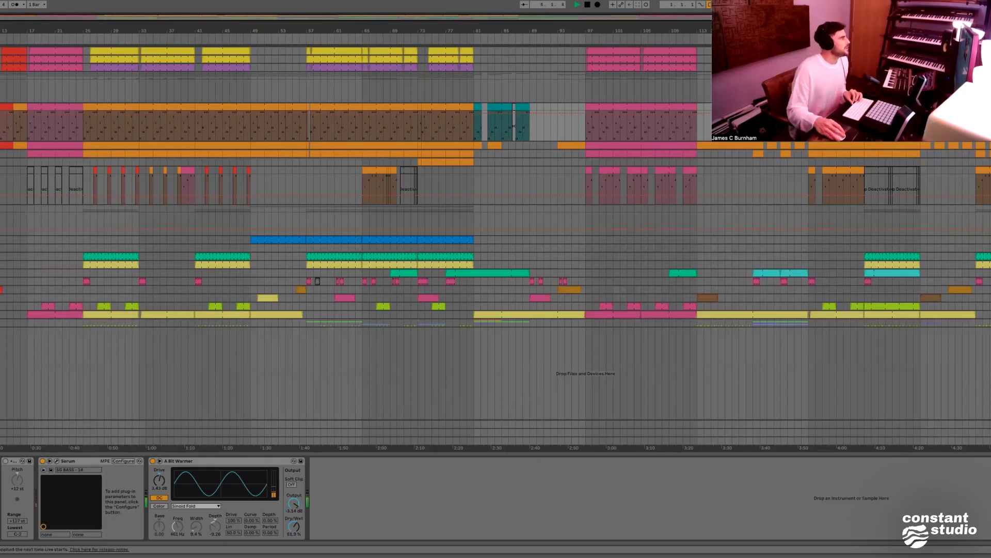
Compare two sections by looping bars 17–25 and bars 25–33, restarting playback in the latter
left_click_drag(118, 34, 75, 34)
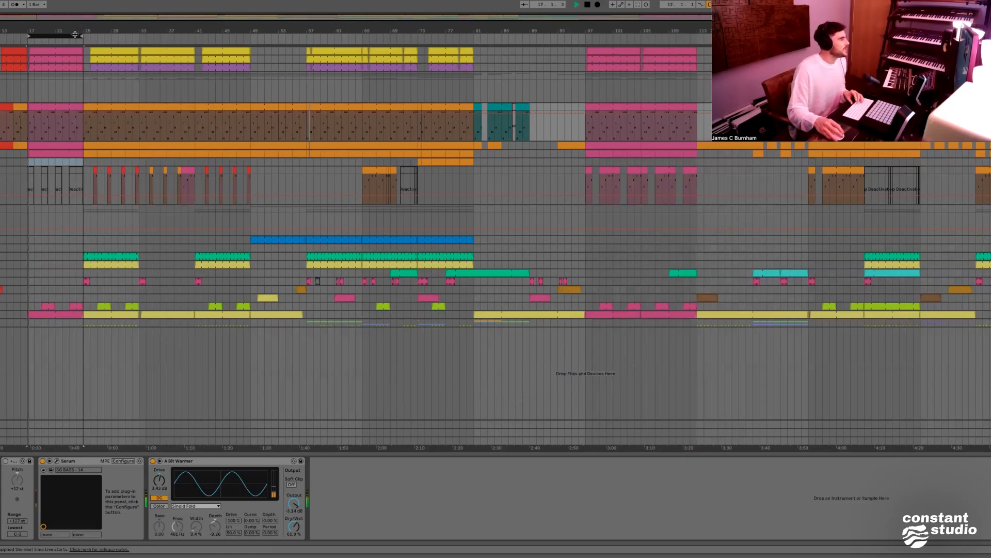
key("Up")
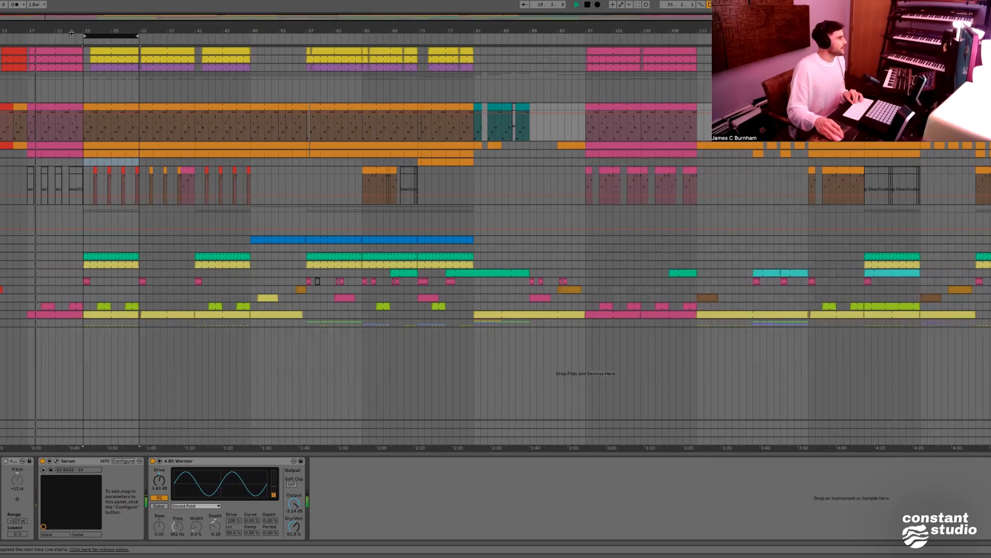
key("Down")
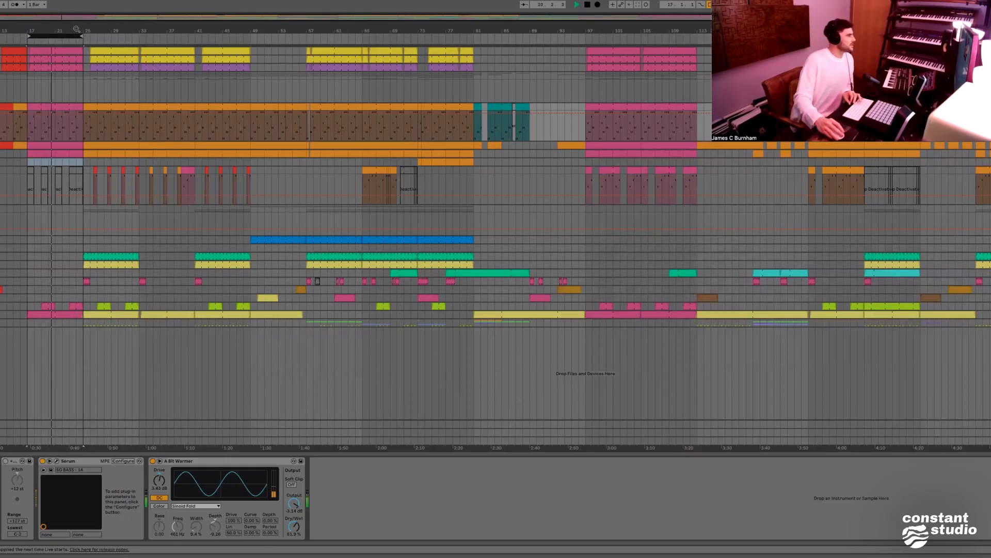
left_click_drag(78, 32, 136, 23)
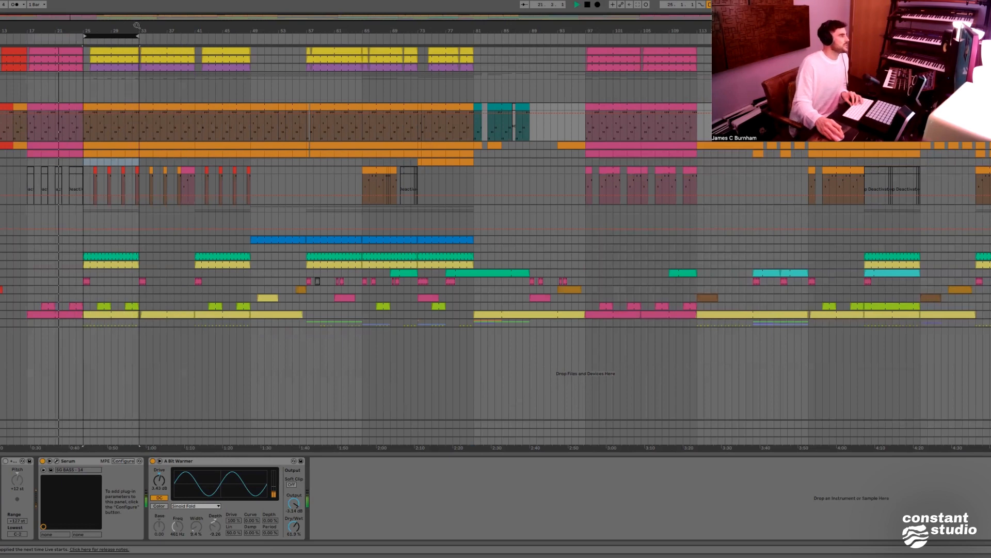
key("space")
key("space")
Show the ninth track's devices, and open the fifth track's MIDI clip at bar 25 in an enlarged note editor
left_click(987, 171)
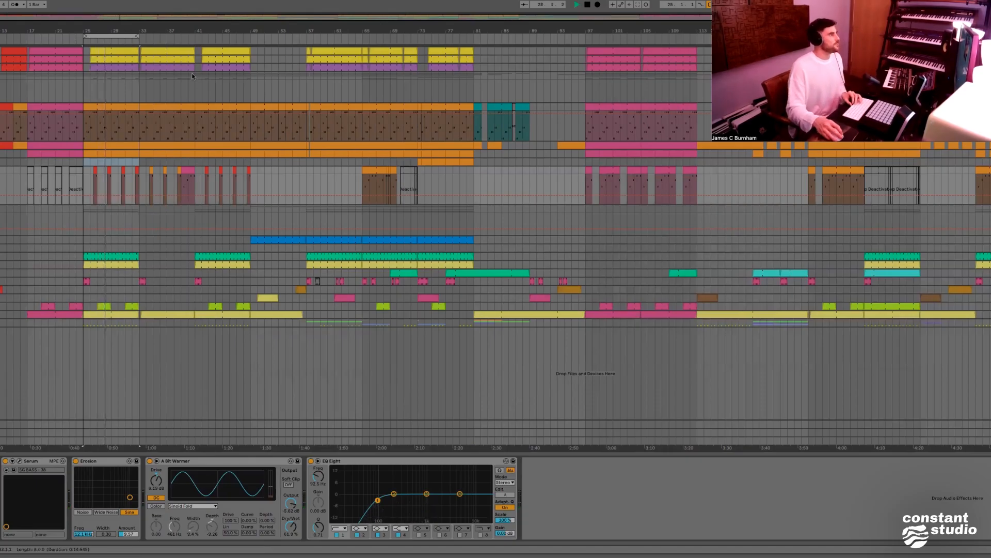
left_click(988, 107)
key("shift+Tab")
left_click_drag(570, 454, 592, 117)
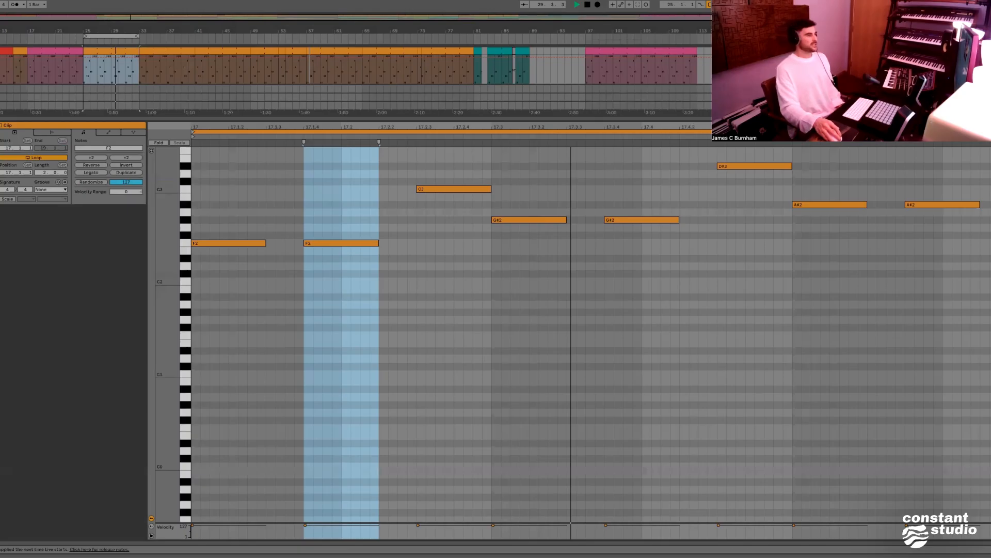
Reduce the note editor's height and examine the fifth track's bass notes from bar 17 to 19
key("x")
key("plus")
left_click_drag(592, 122, 591, 313)
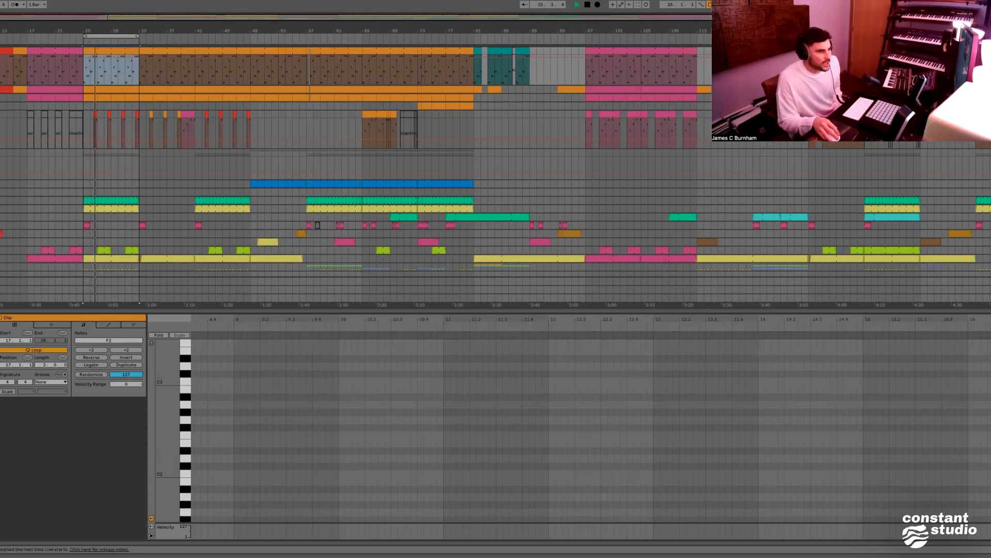
scroll(855, 445, "up", 5)
scroll(423, 444, "right", 4)
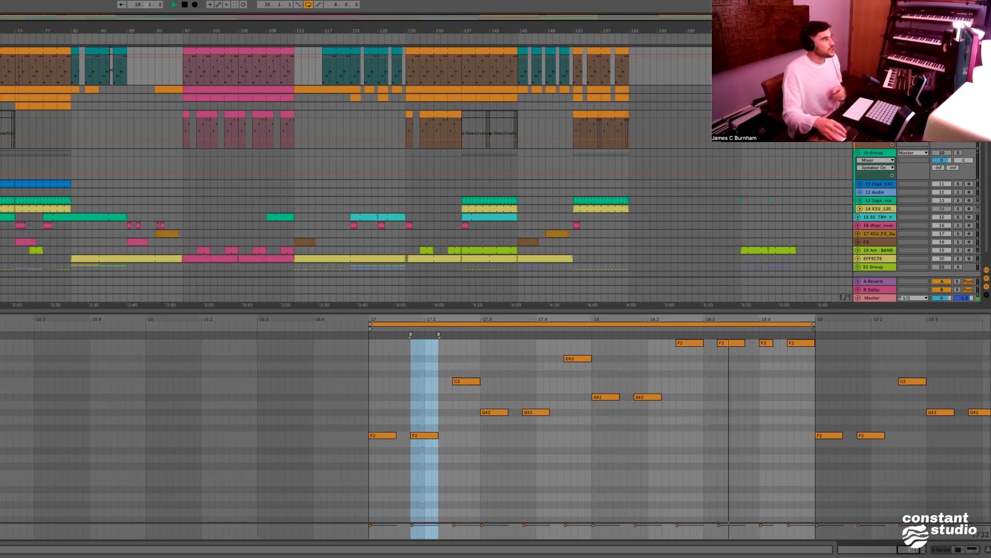
Move the loop to bars 73–81 and play the 5 Serum bass notes with the upper tracks in view
left_click_drag(139, 33, 228, 32)
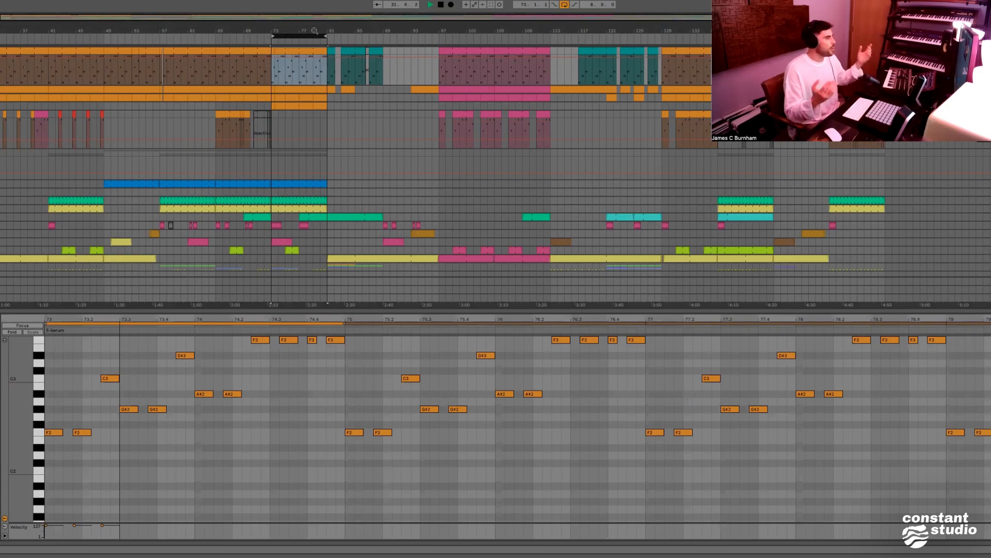
key("space")
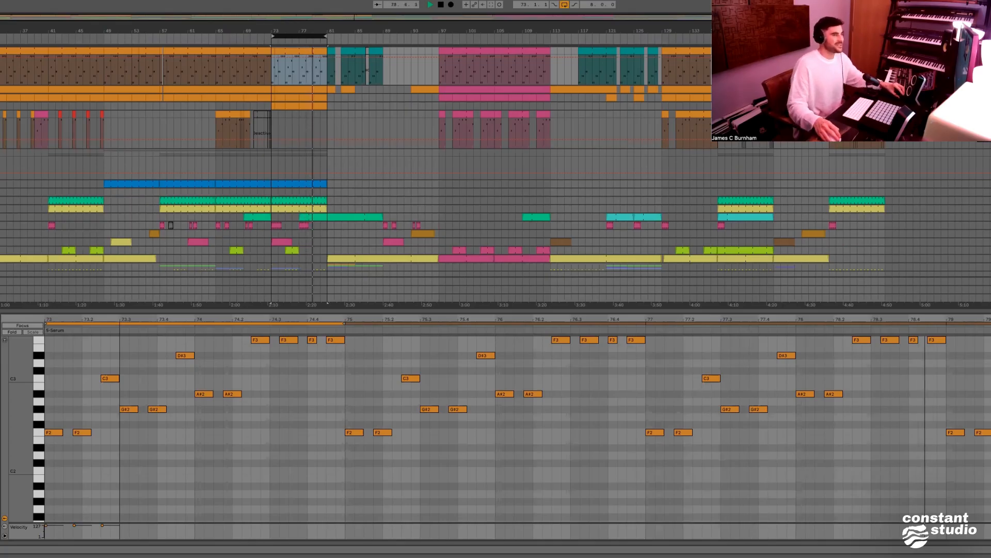
scroll(357, 165, "up", 3)
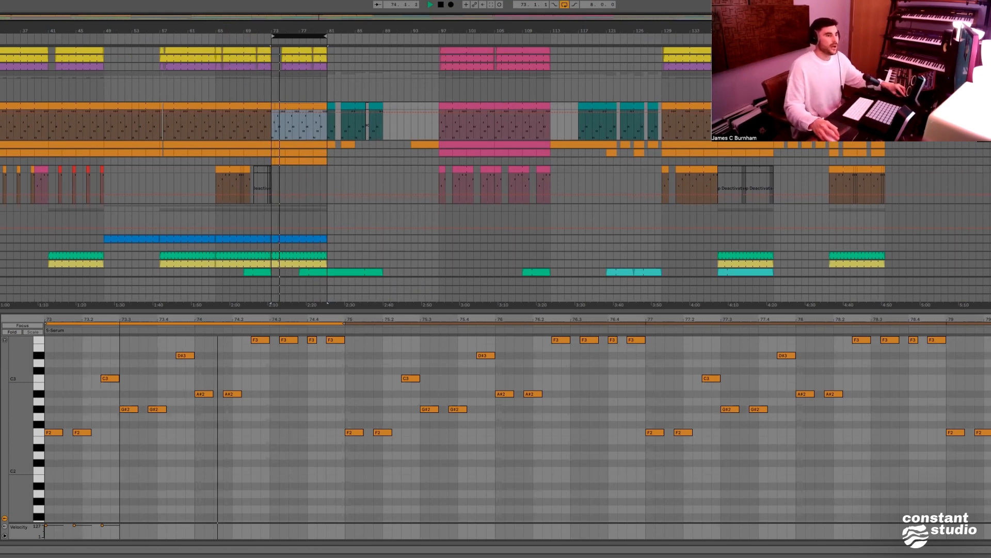
Switch from the note editor to the device chain and inspect the Serum instruments on the fifth, sixth and seventh tracks
key("shift+Tab")
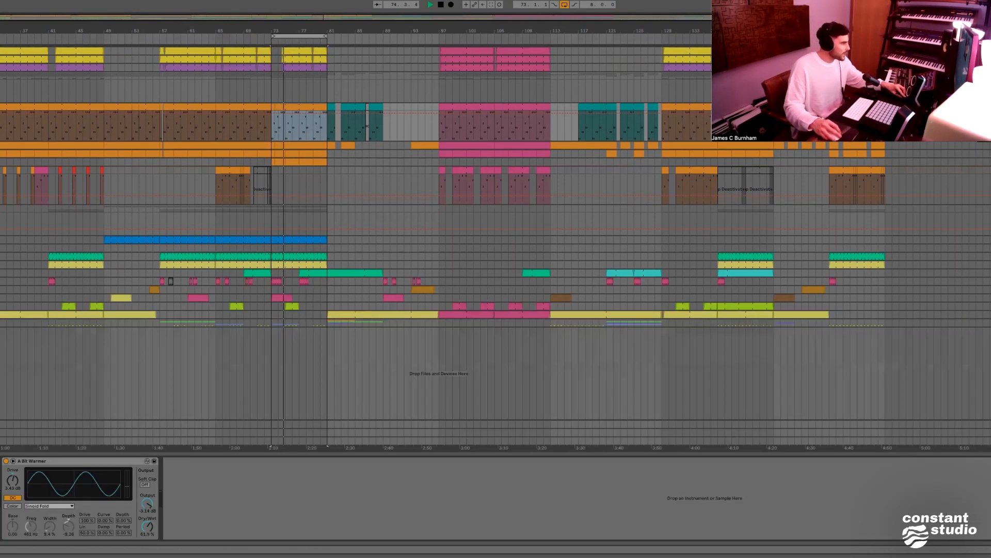
key("ctrl+alt+p")
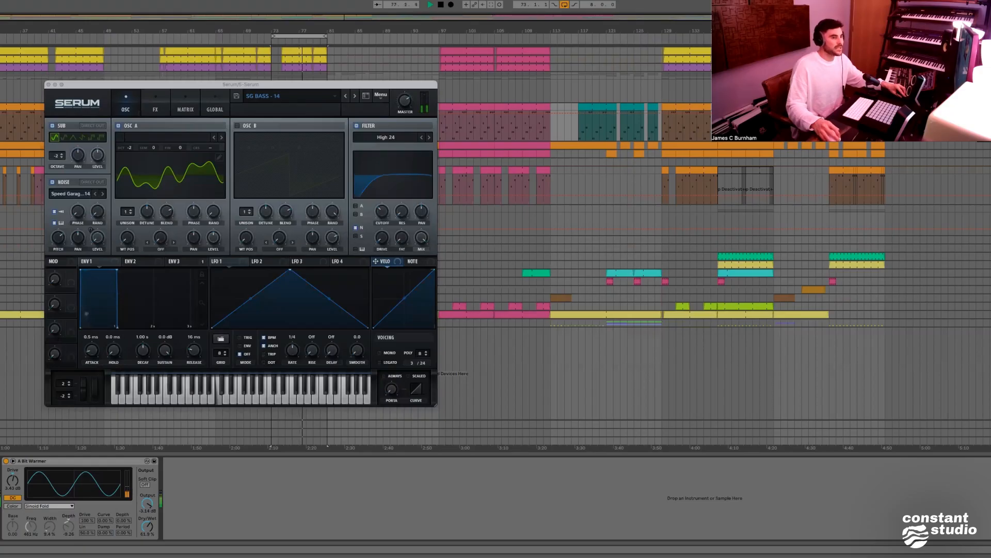
key("ctrl+alt+p")
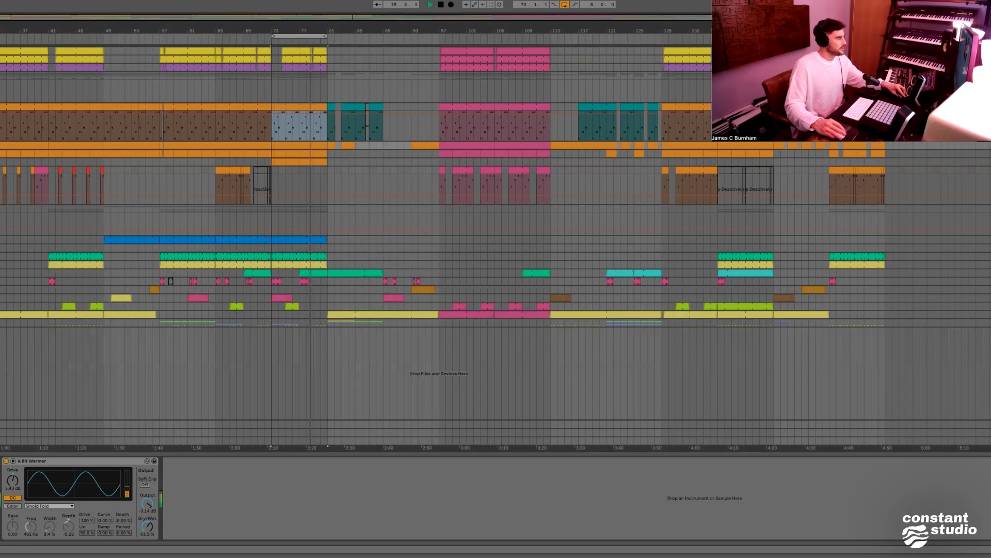
key("ctrl+alt+p")
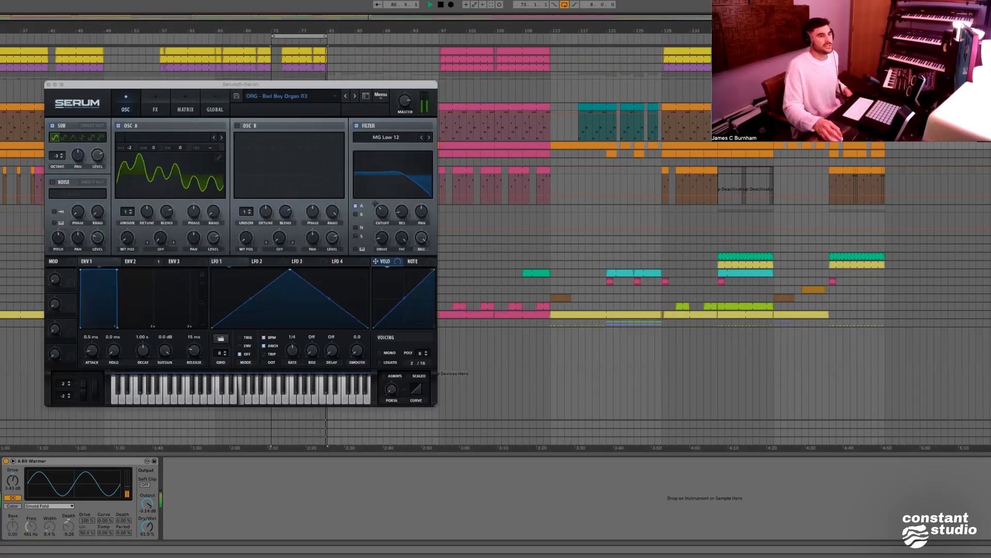
key("ctrl+alt+p")
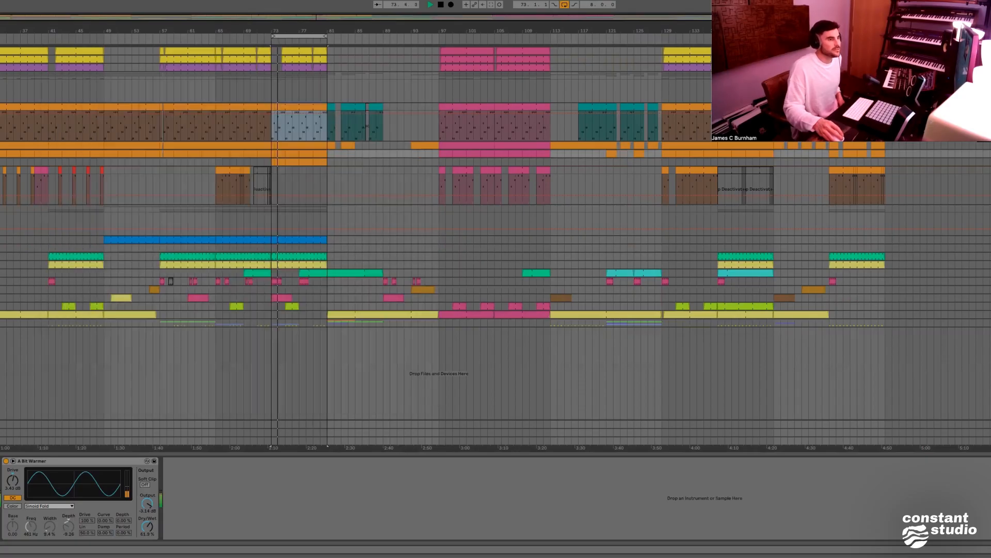
key("ctrl+alt+p")
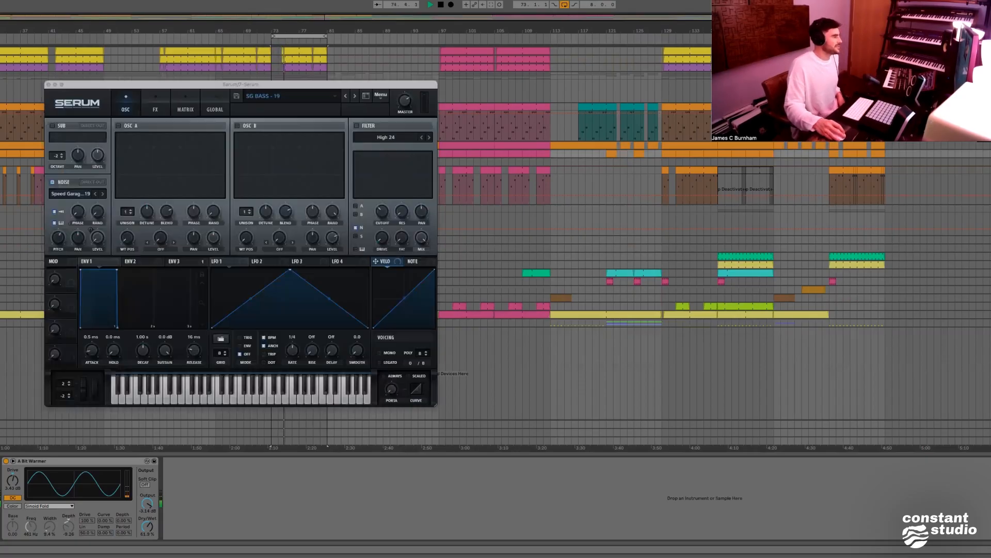
left_click(48, 84)
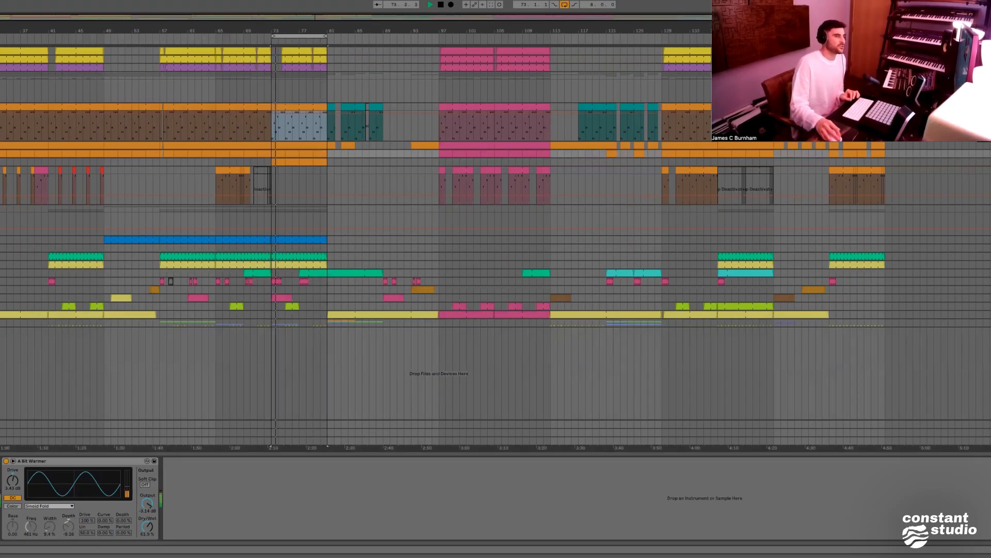
Show the eighth track's devices and inspect its Serum instrument's preset and oscillator settings
left_click(66, 232)
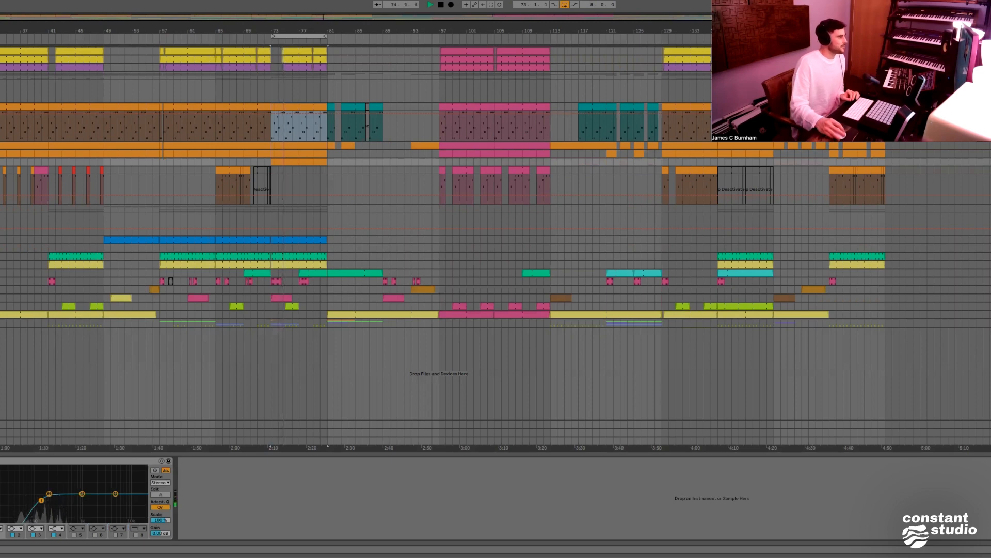
left_click(1, 461)
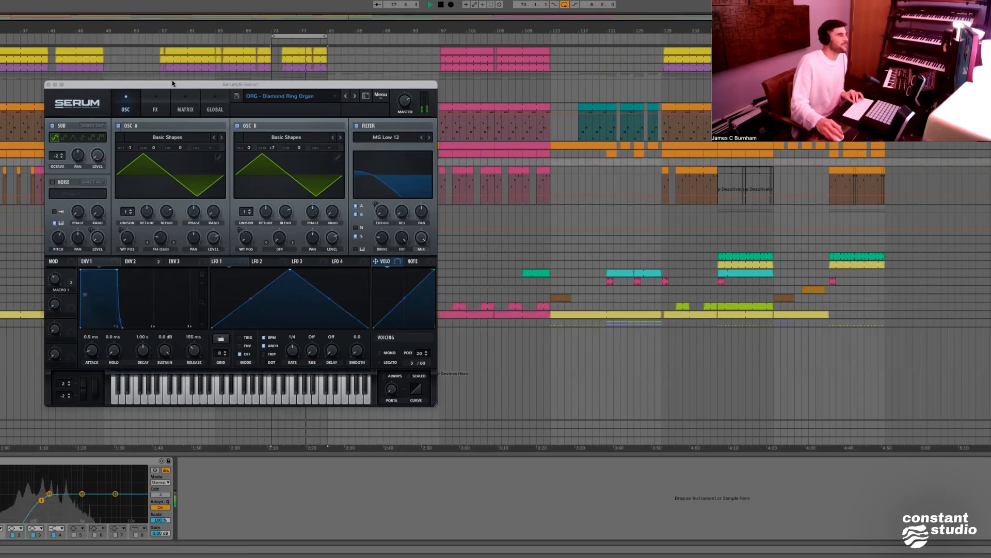
left_click(48, 84)
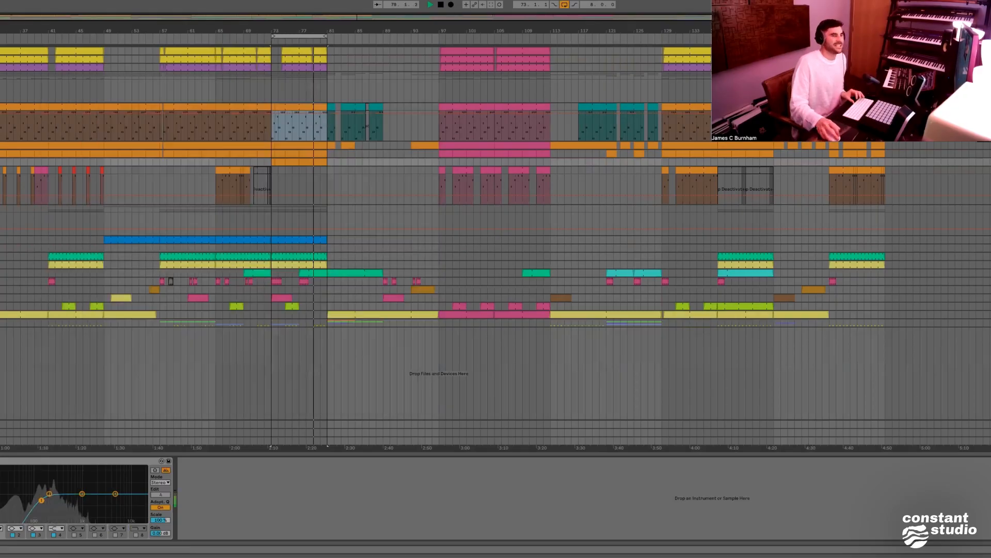
Show the ninth track's devices at bar 65, and audition loops over bars 97–105 and bars 113–121
left_click(223, 170)
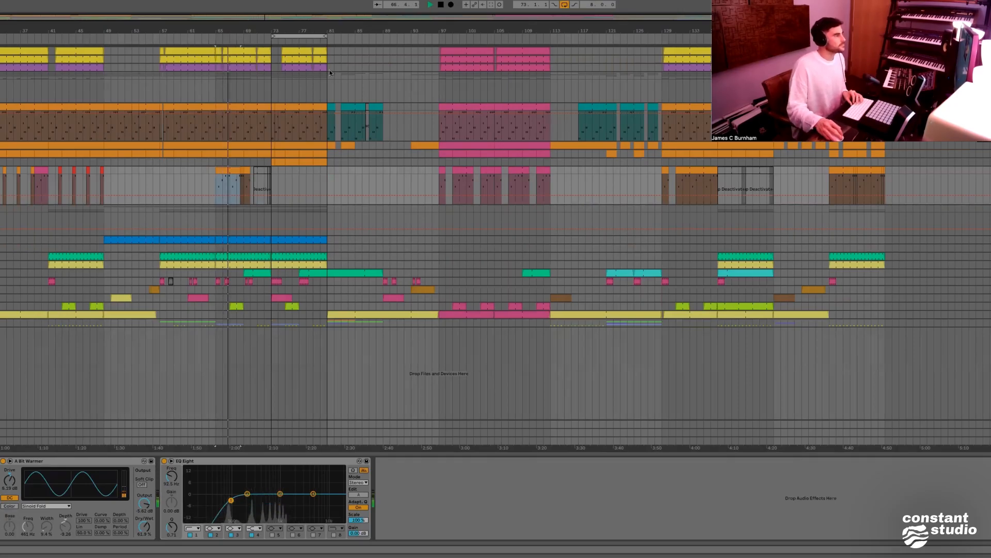
left_click_drag(298, 36, 468, 27)
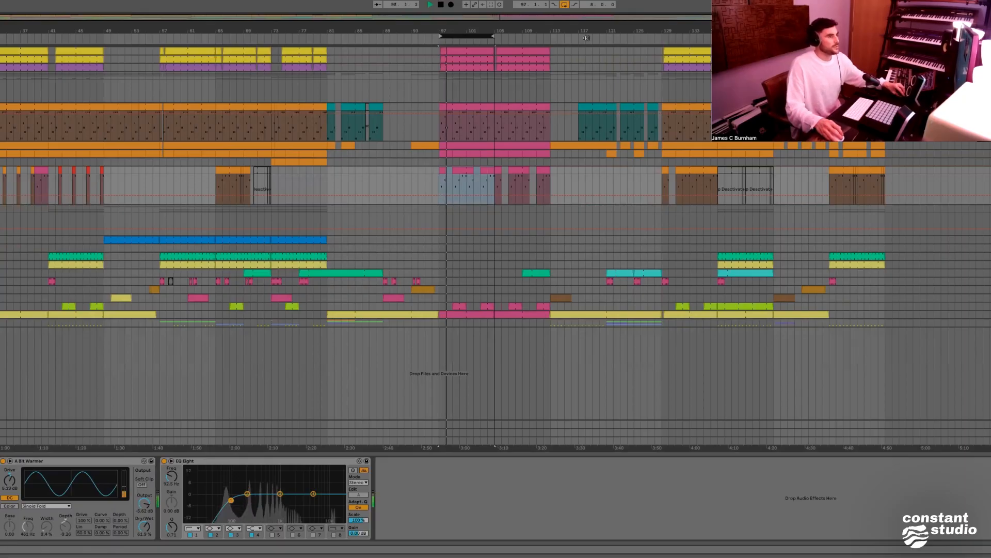
left_click_drag(481, 37, 596, 32)
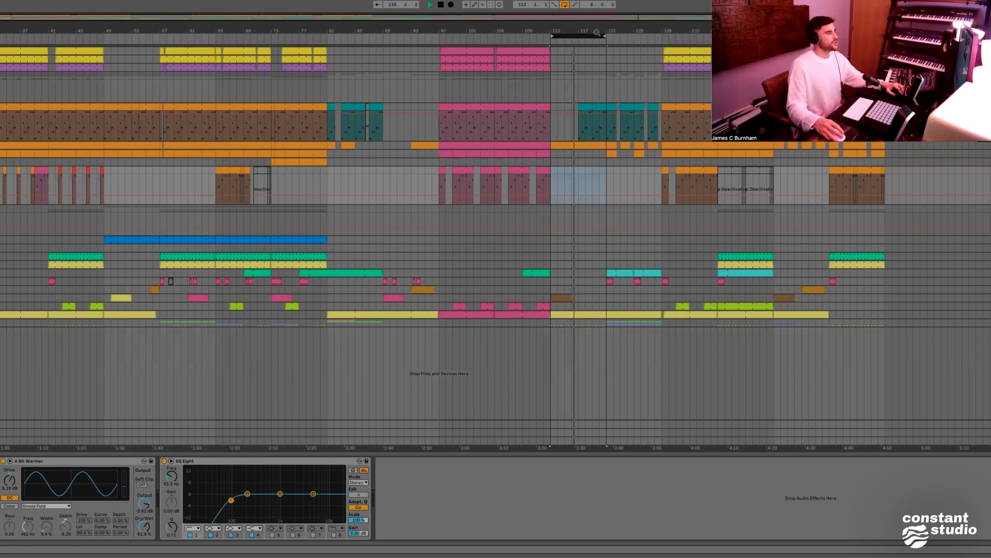
Lengthen the loop to 19 bars, move its start to bar 129, and trim it to bars 129–145
left_click_drag(605, 35, 682, 32)
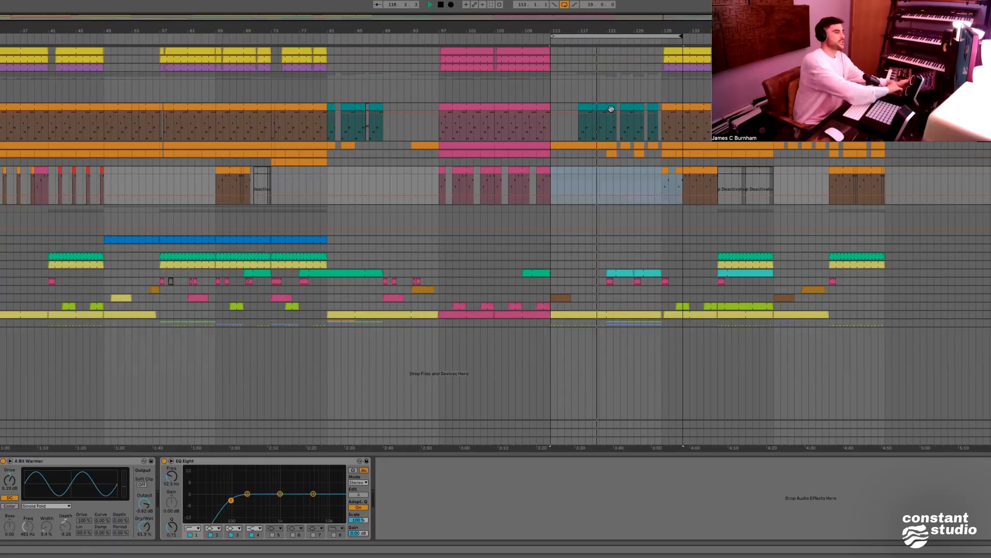
left_click_drag(629, 29, 540, 31)
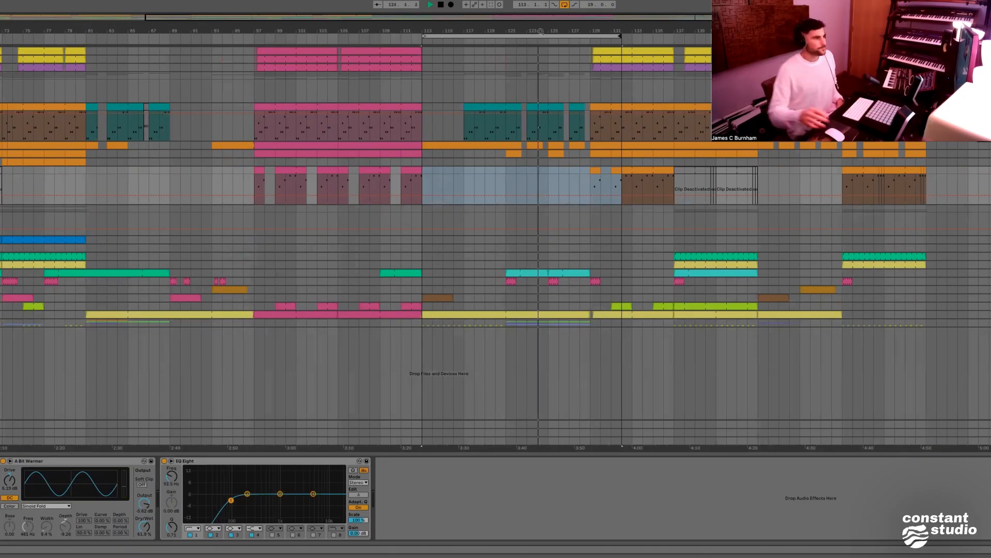
left_click_drag(540, 39, 722, 33)
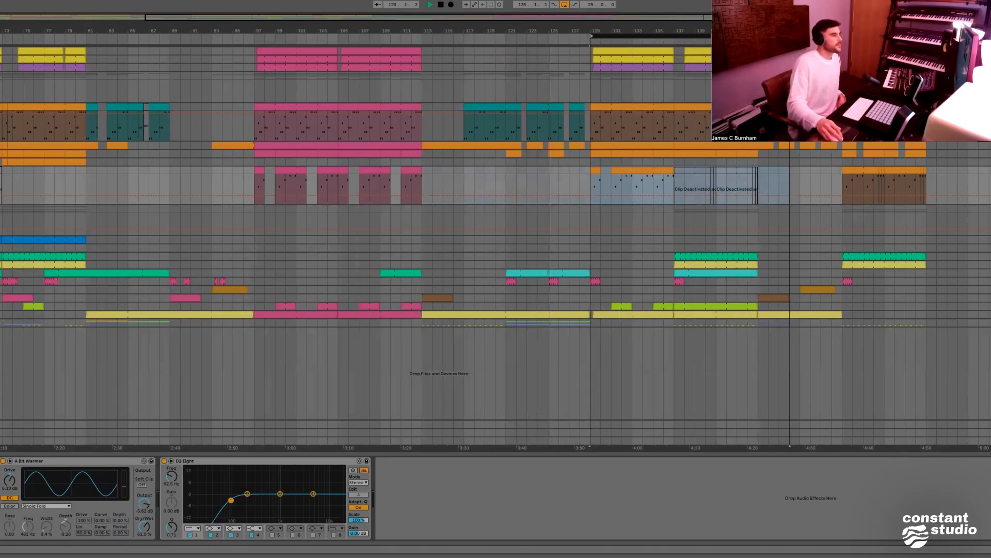
left_click_drag(477, 33, 501, 22)
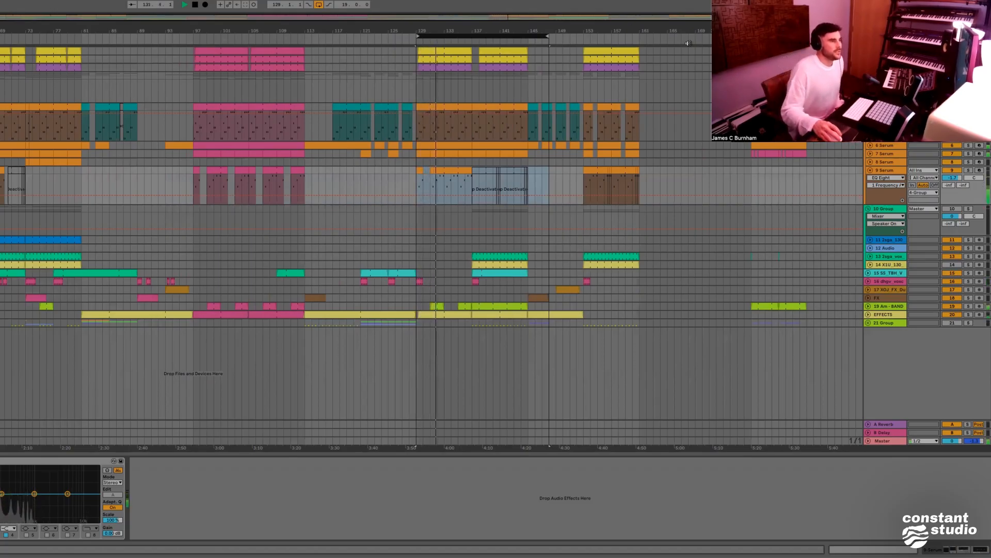
left_click_drag(546, 35, 527, 36)
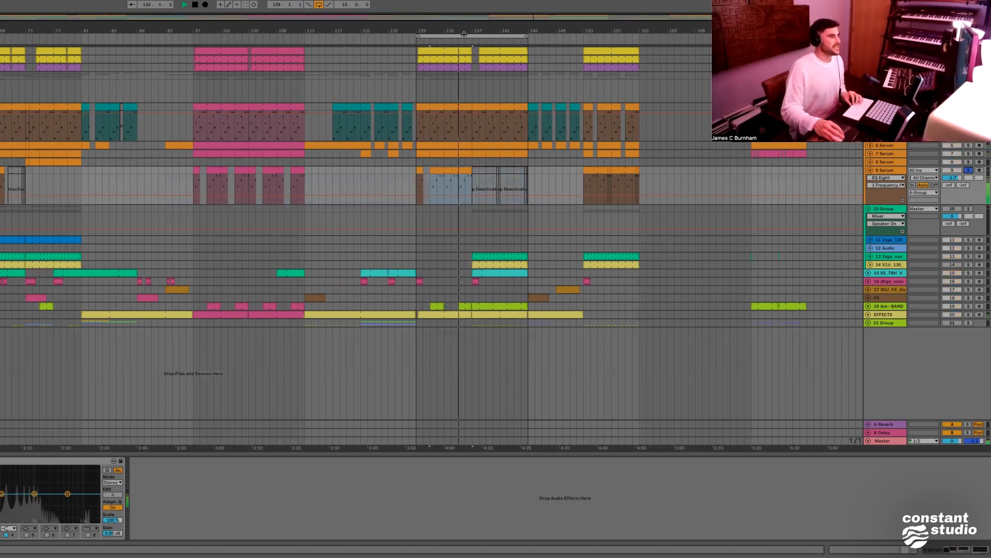
Shorten the loop to bars 129–138 and play the soloed ninth Serum track, examining its notes up close
left_click(522, 36)
left_click_drag(525, 36, 348, 223)
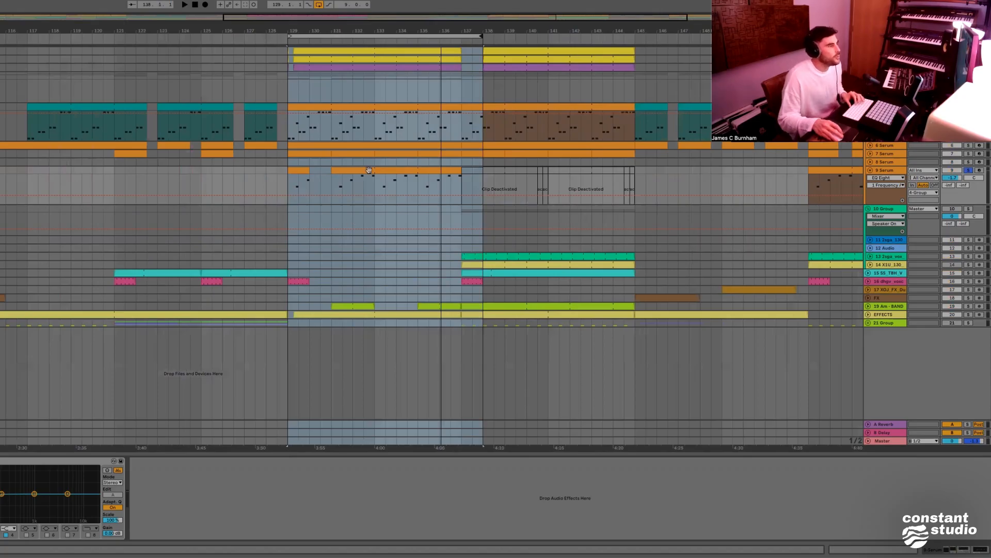
key("plus")
key("plus")
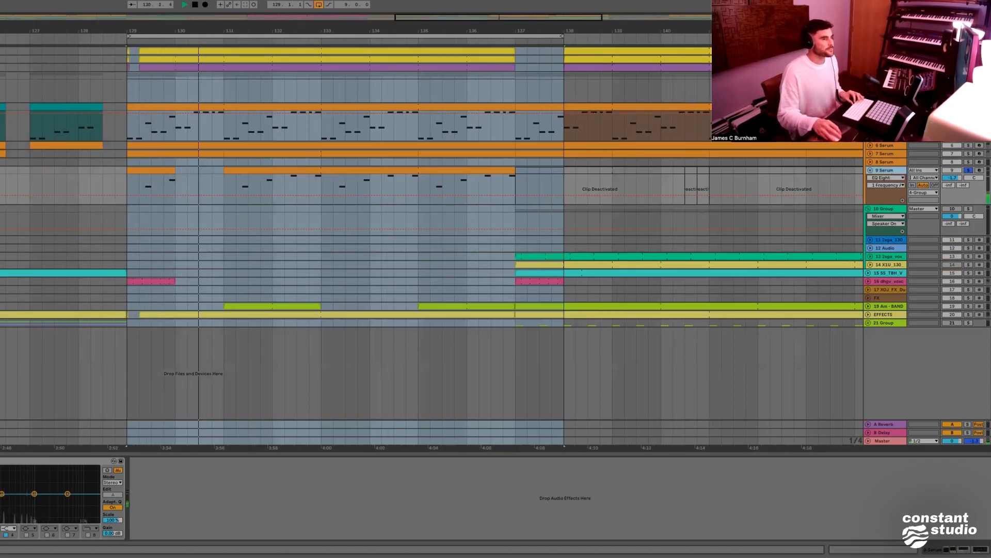
left_click(969, 170)
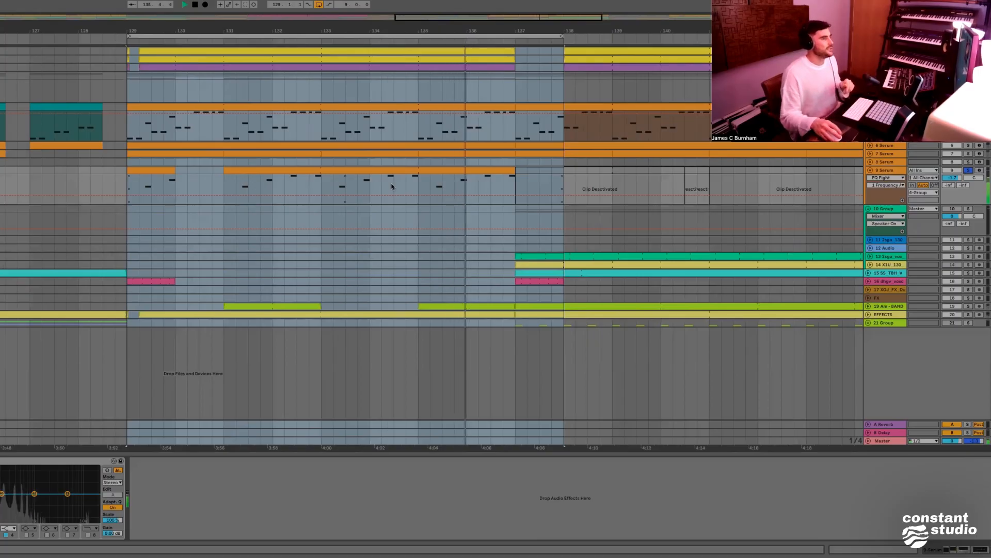
Trim the loop to bars 129–137 and show the ninth track's Erosion Amount automation
key("minus")
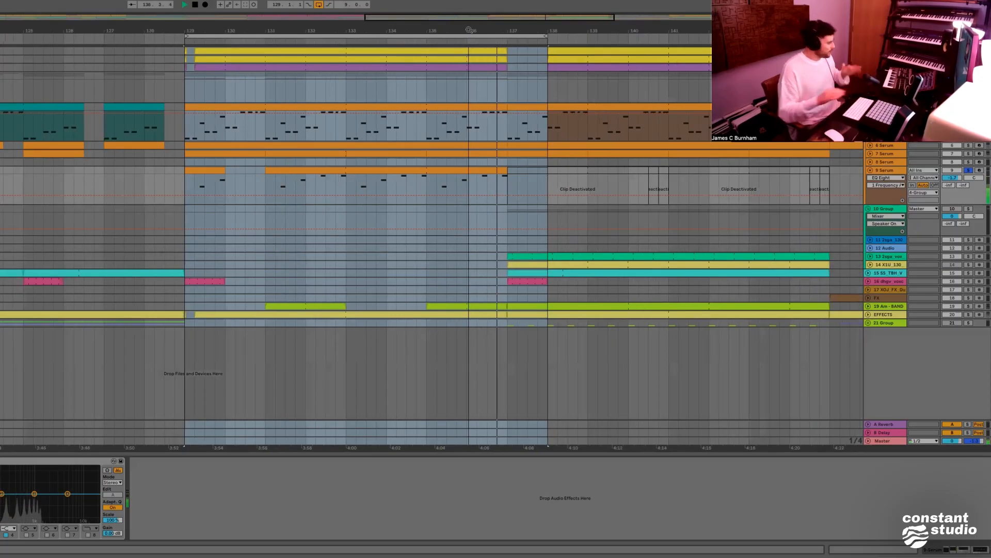
left_click_drag(469, 36, 469, 30)
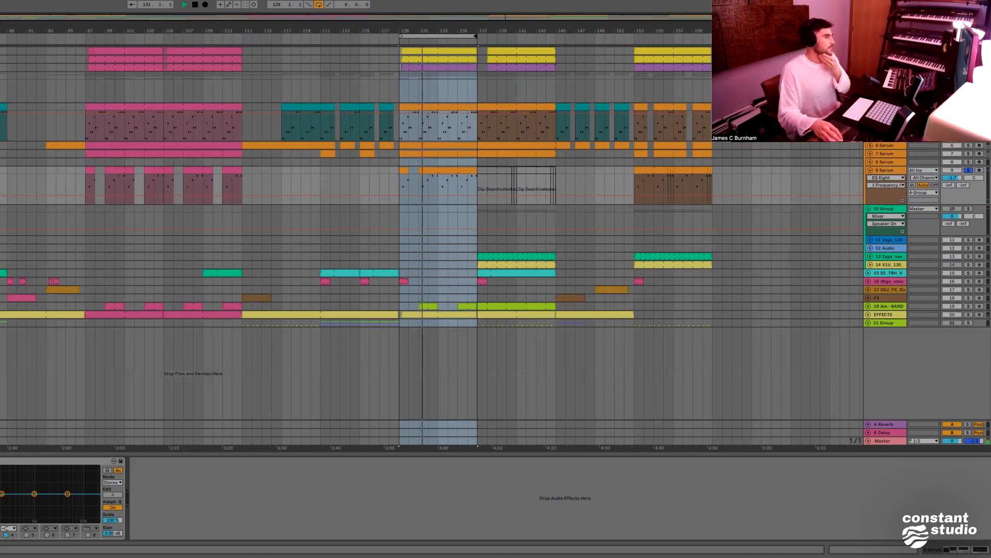
key("minus")
key("minus")
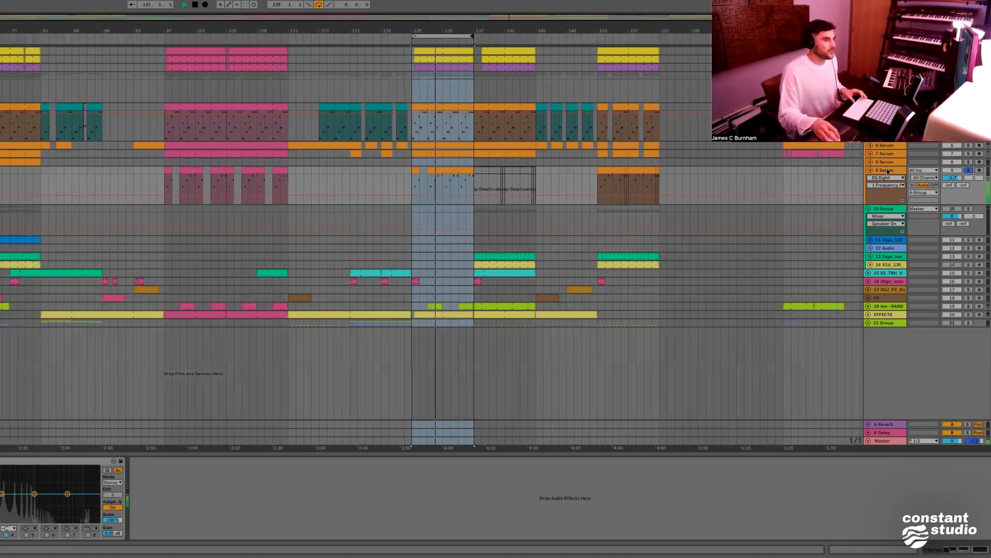
left_click(952, 174)
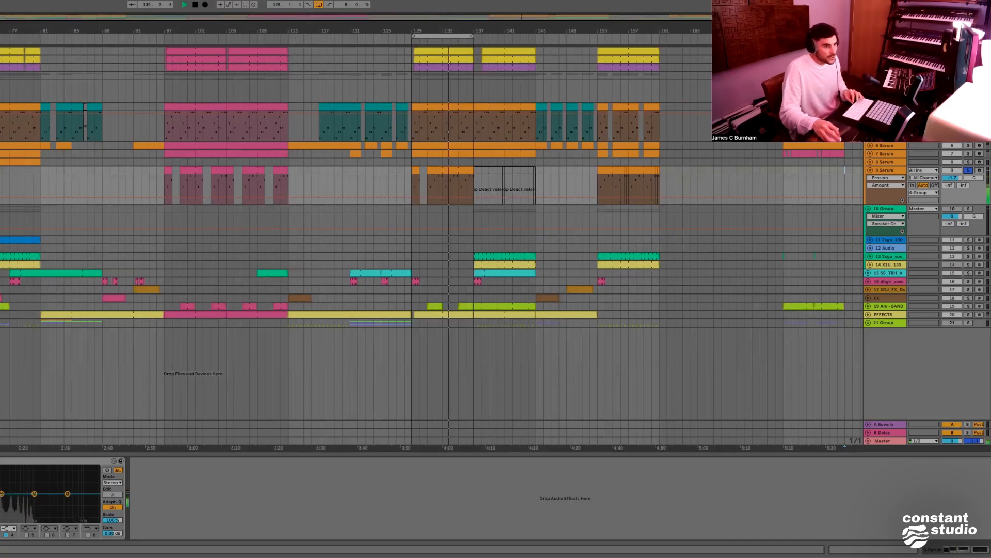
Compare the following sections by looping bars 137–145 and bars 145–153
left_click_drag(433, 36, 503, 35)
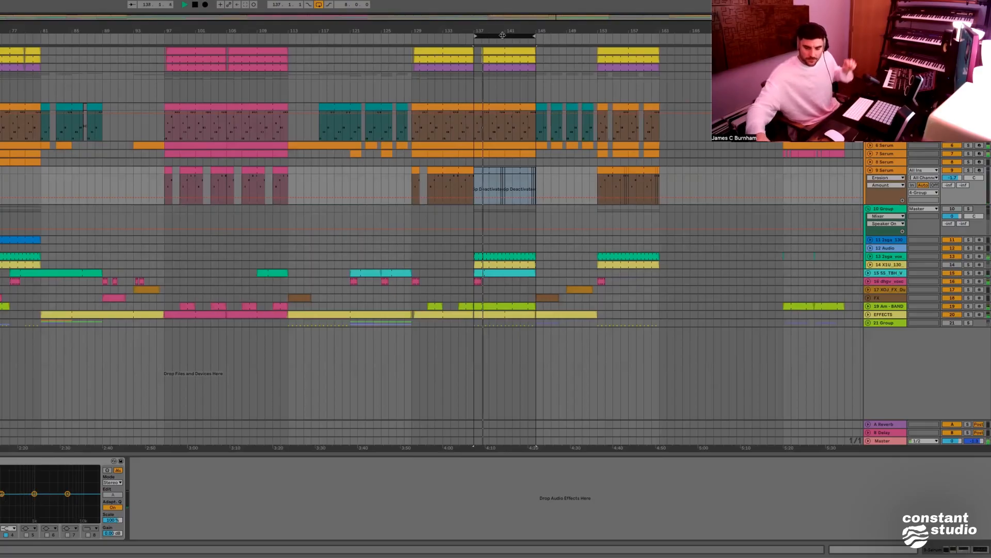
left_click_drag(505, 30, 505, 24)
left_click(458, 172)
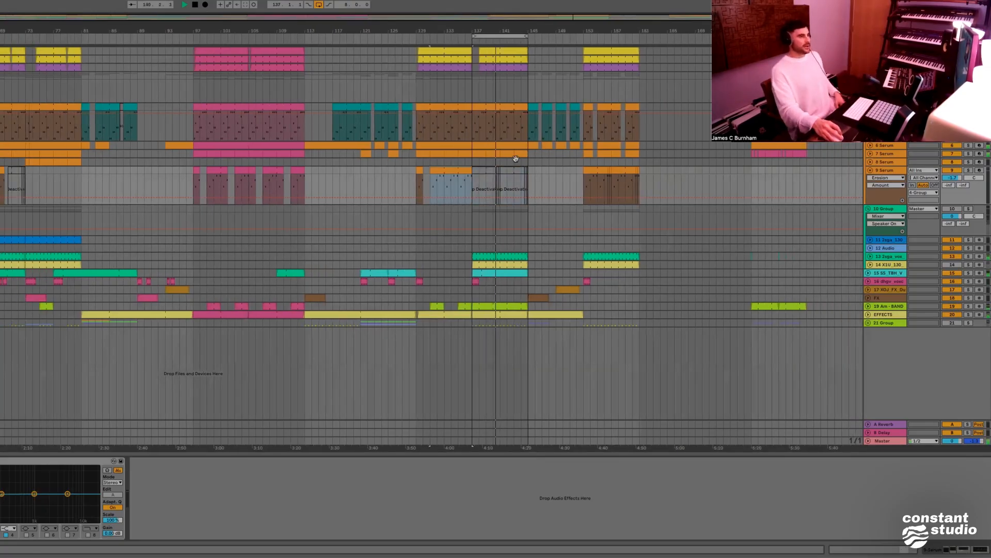
left_click_drag(516, 36, 572, 38)
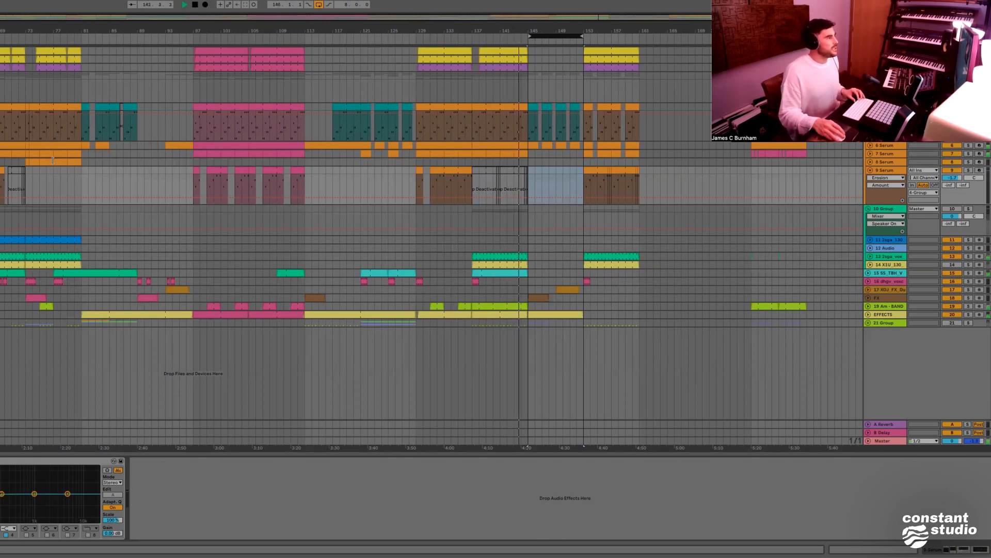
Copy the eighth Serum track's clips from bars 73–81 to bars 137–145
left_click(85, 162)
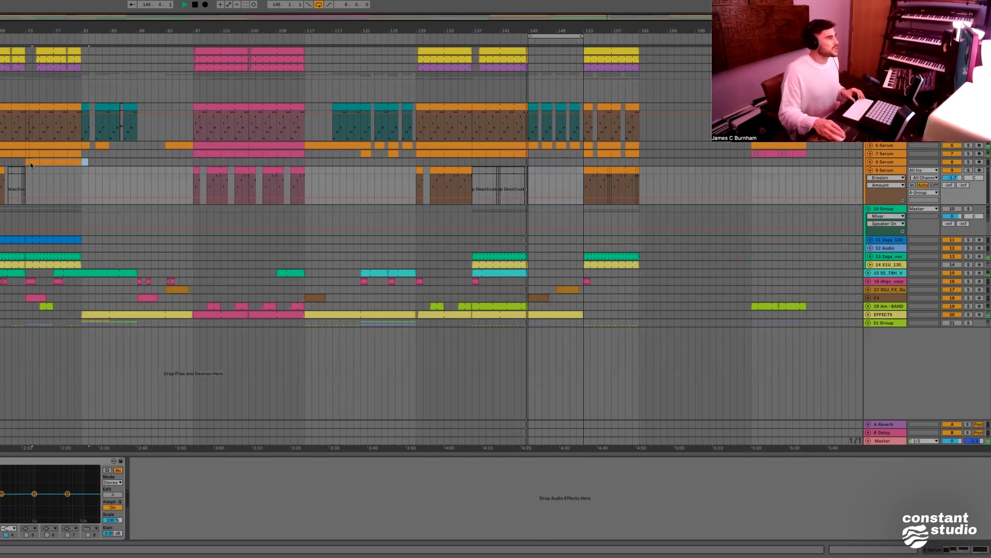
left_click_drag(25, 165, 550, 164)
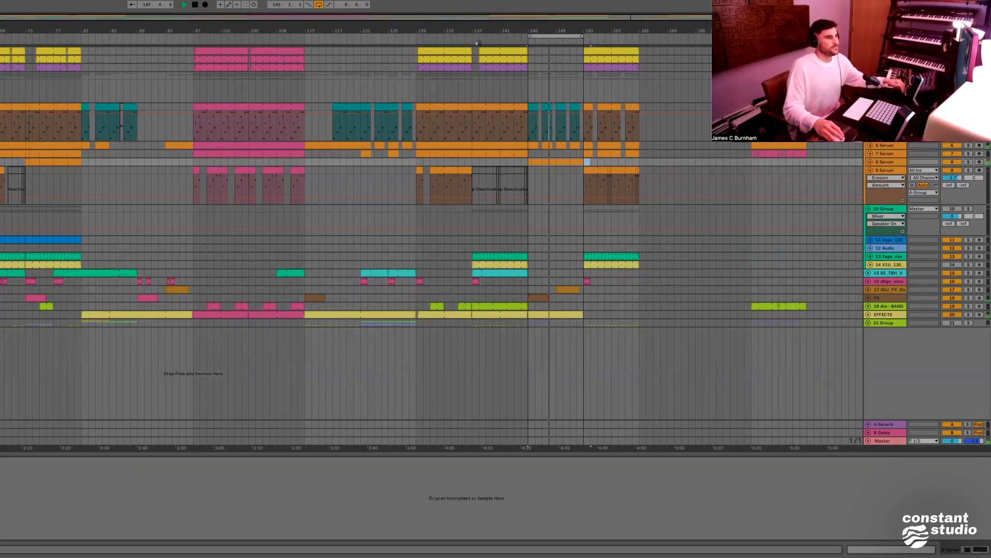
left_click_drag(527, 166, 483, 163)
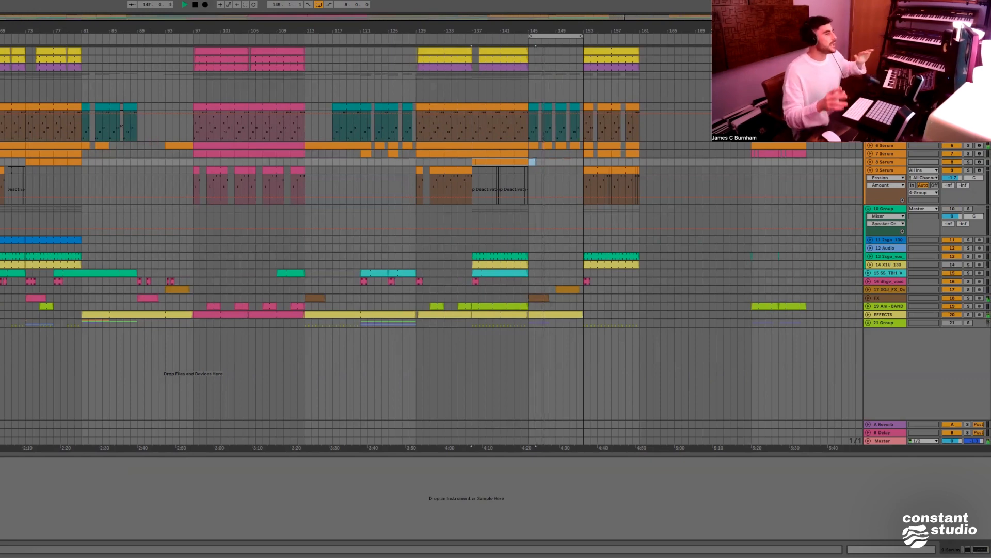
Loop bars 146–154 and bars 153–161, and examine the closing section's bass and organ clips up close
left_click_drag(566, 35, 573, 35)
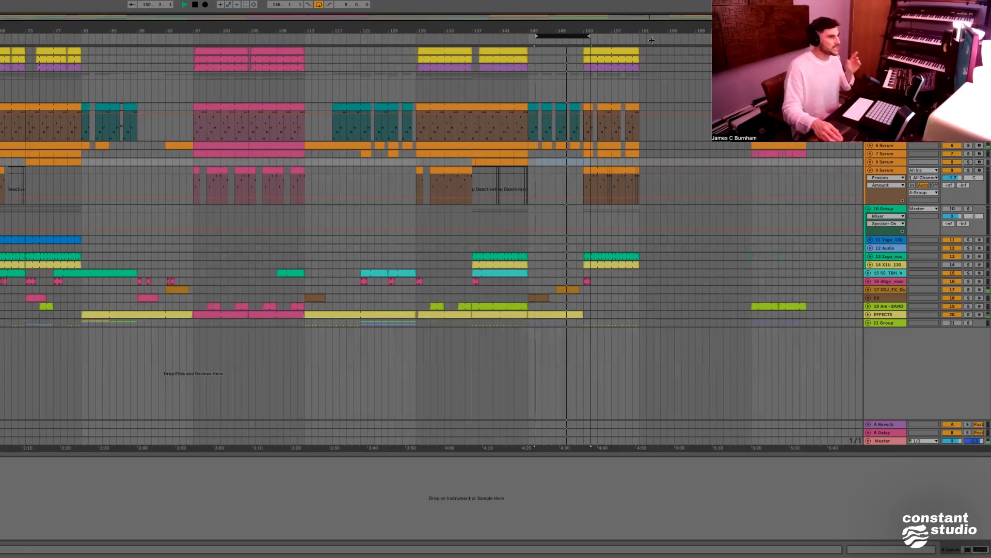
left_click_drag(572, 35, 620, 36)
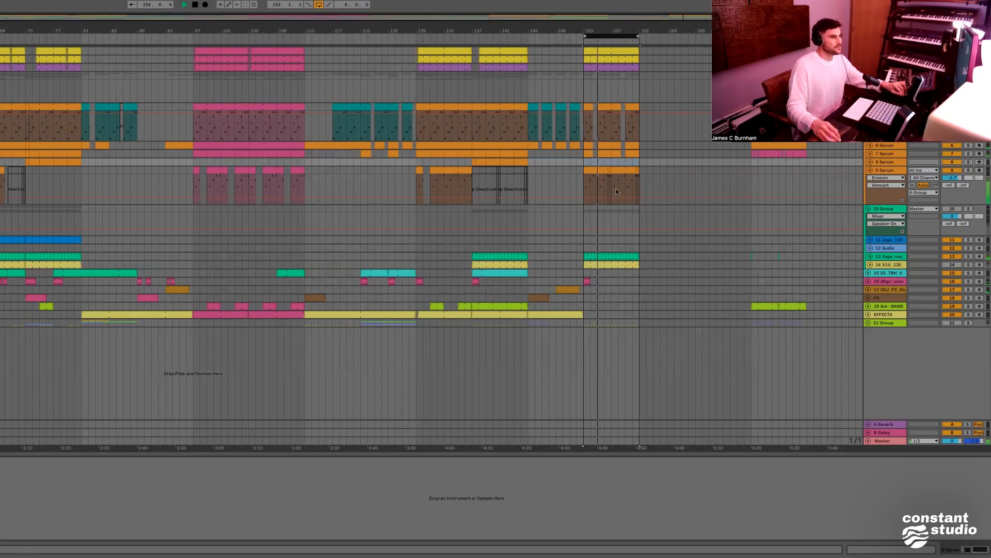
key("plus")
key("plus")
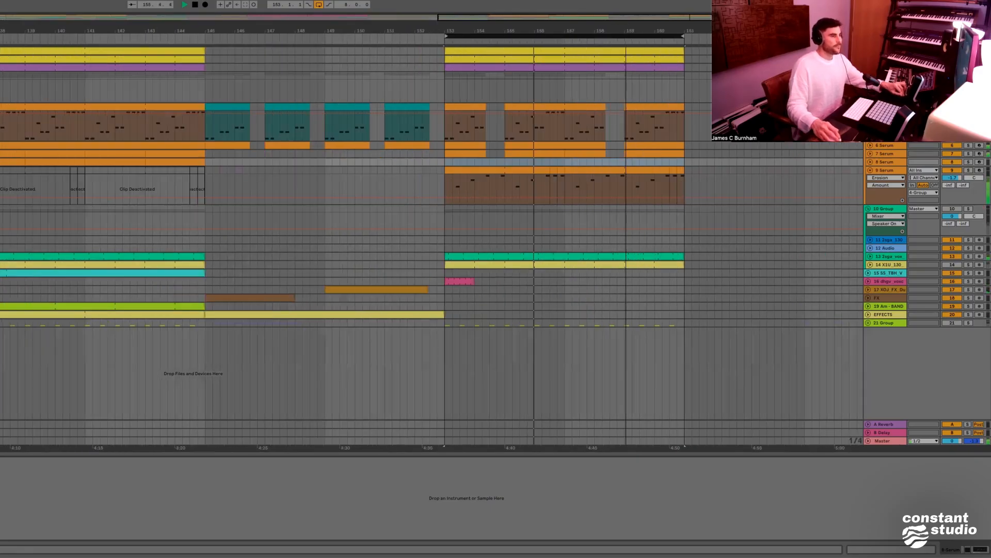
scroll(426, 179, "right", 3)
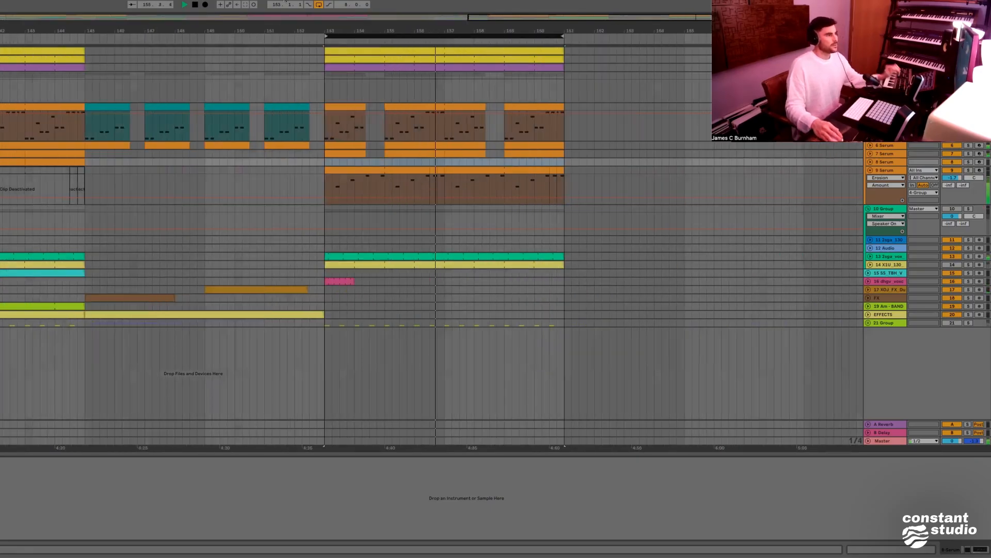
Cut gaps into the ninth Serum track's clips between bars 153 and 161, leaving four separate phrases
left_click(348, 170)
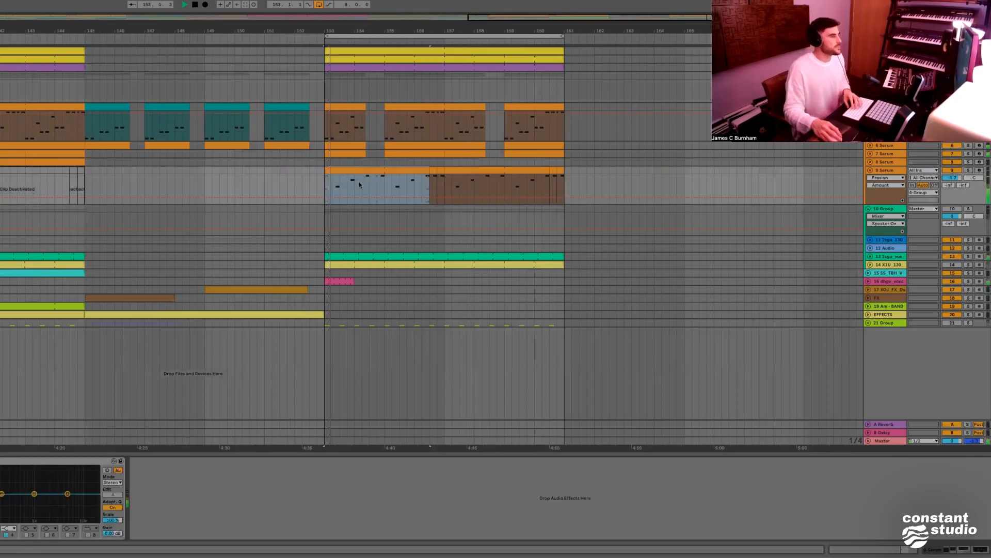
left_click_drag(363, 181, 429, 178)
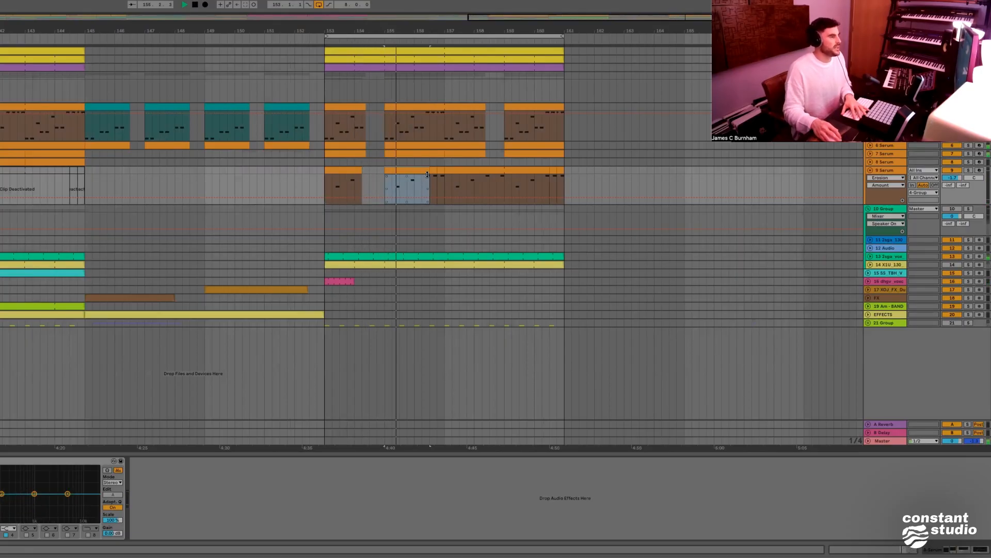
left_click_drag(436, 176, 445, 175)
key("Delete")
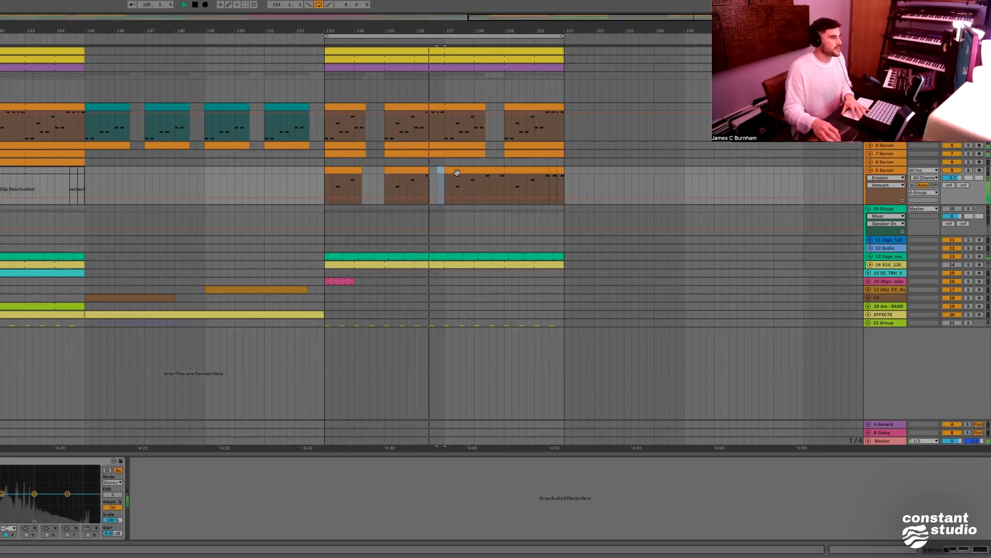
left_click_drag(483, 182, 497, 180)
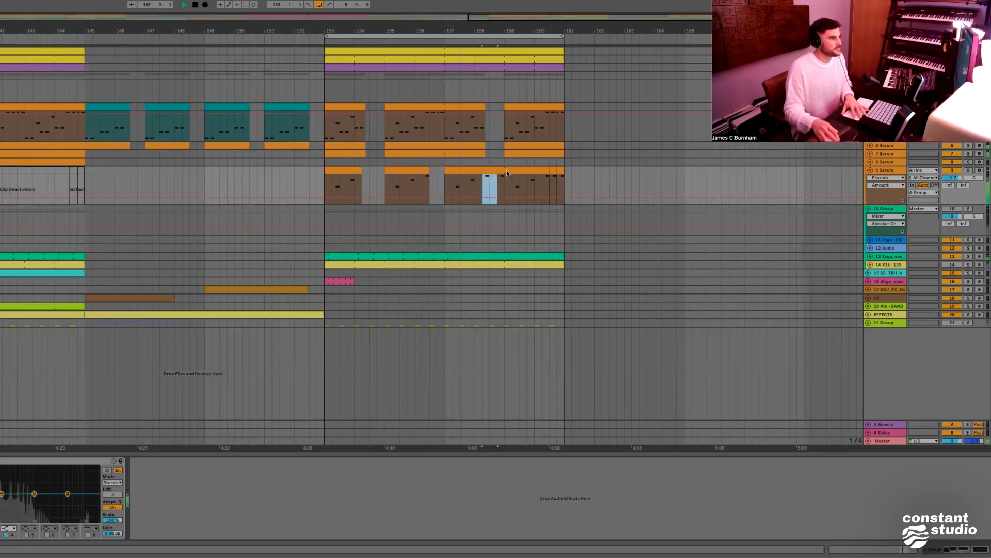
key("Delete")
left_click_drag(550, 180, 565, 181)
key("Delete")
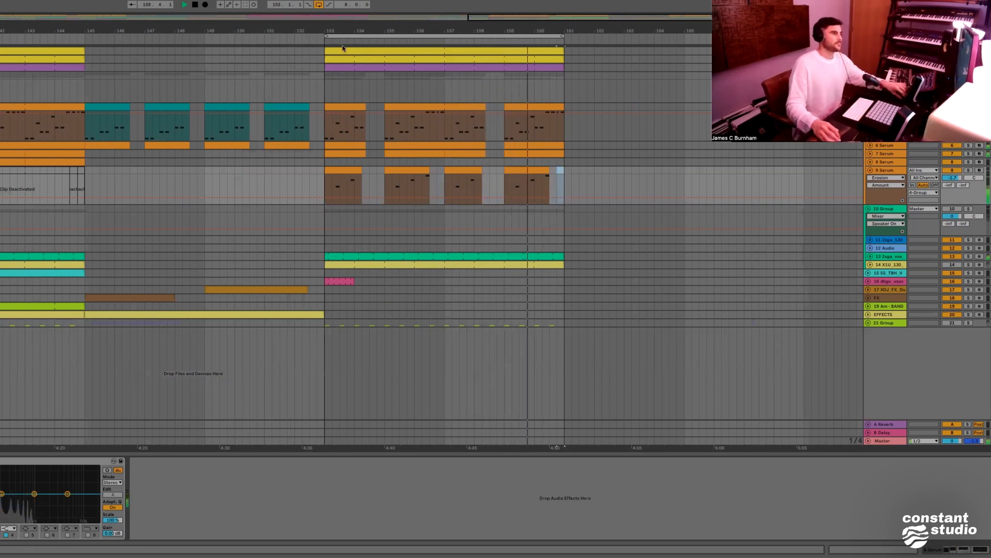
Set the loop to bars 57–161 and play the arrangement from its start
key("minus")
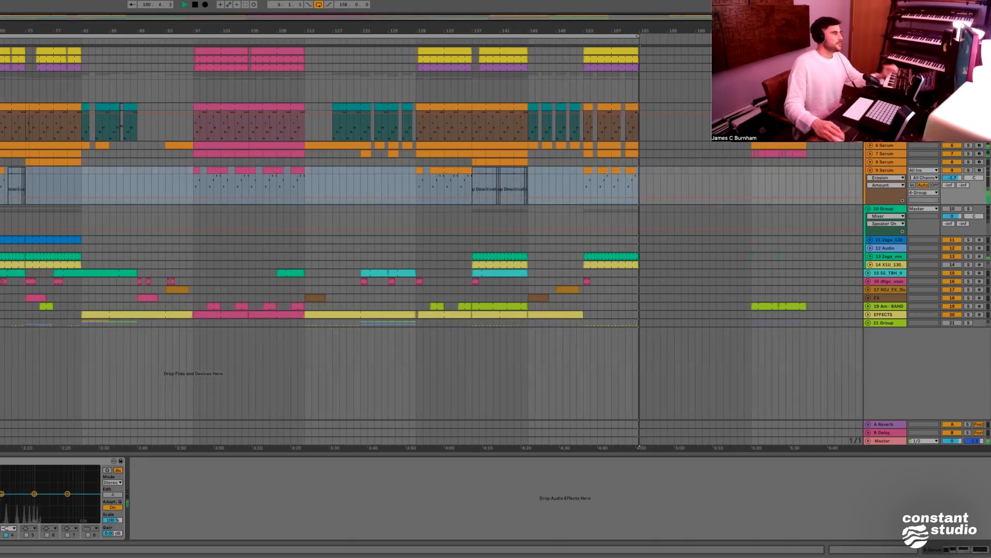
key("space")
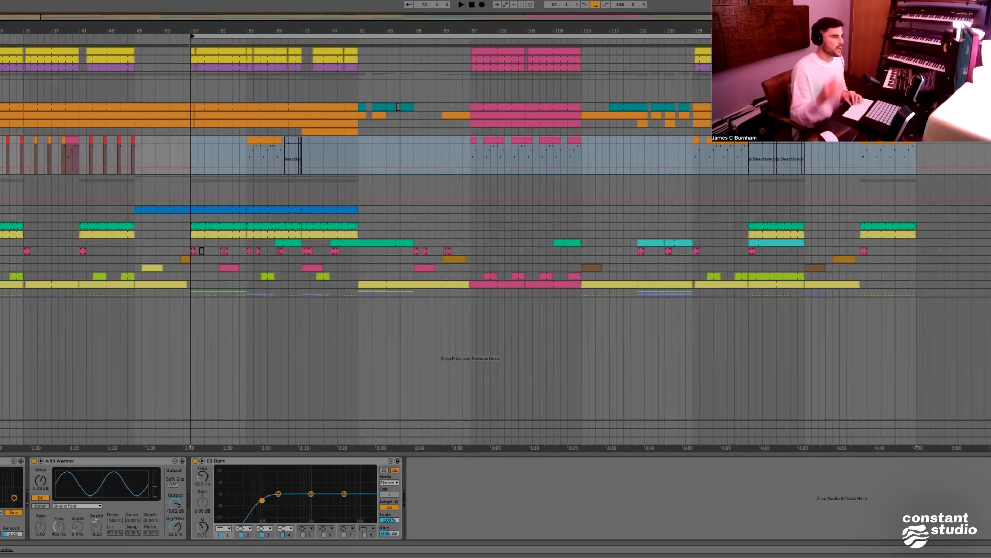
key("space")
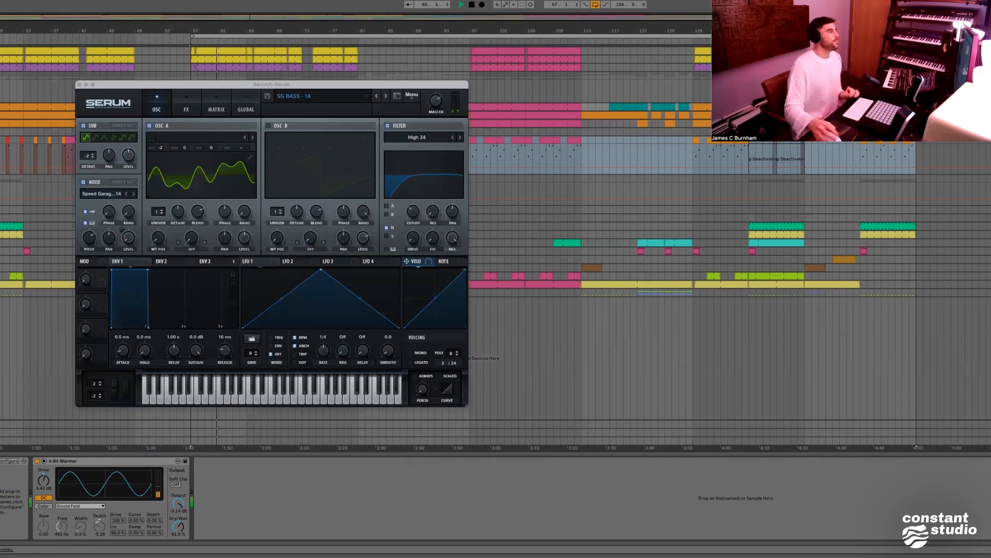
Examine the Serum presets SG BASS - 14 and ORG - Bad Boy Organ 03 behind the layered bass during playback
left_click(79, 84)
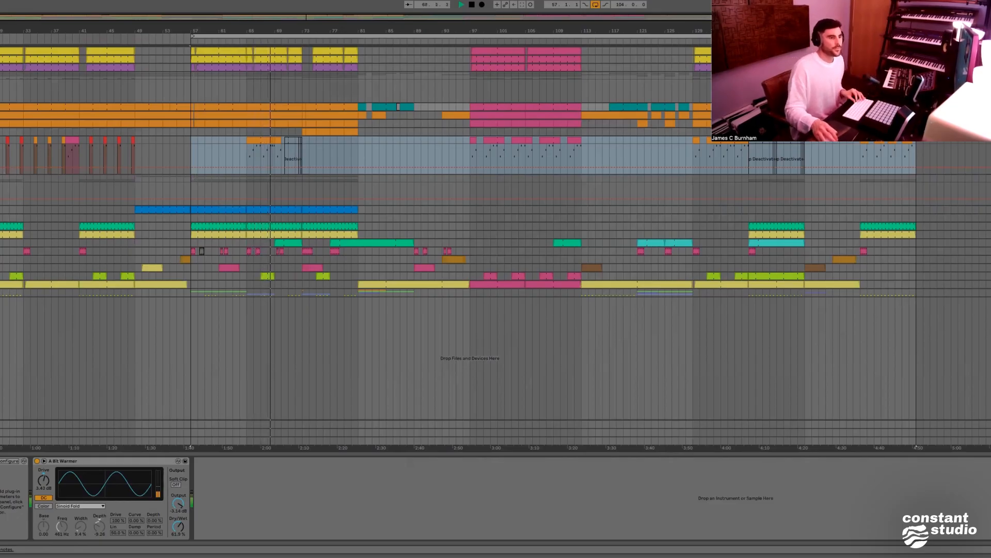
key("alt+super+p")
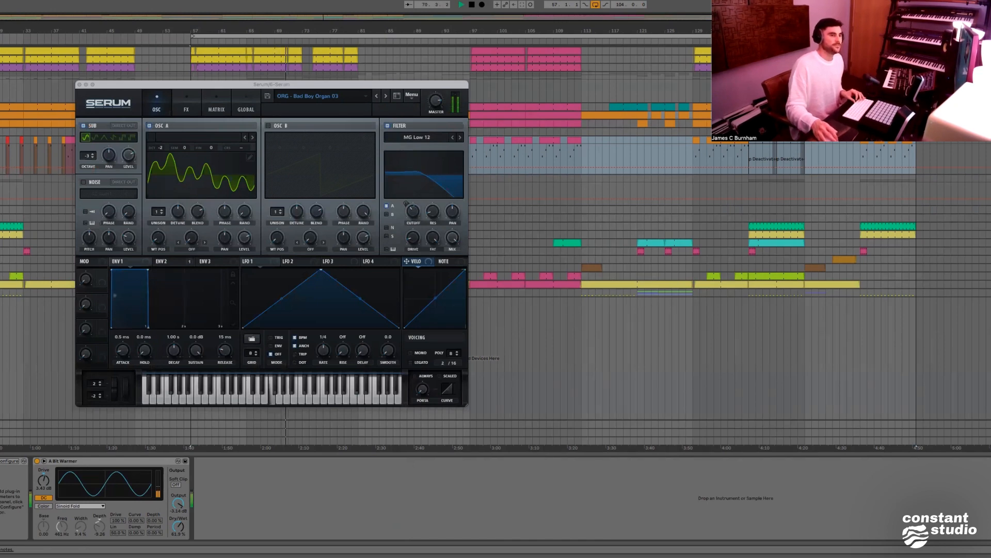
key("alt+super+p")
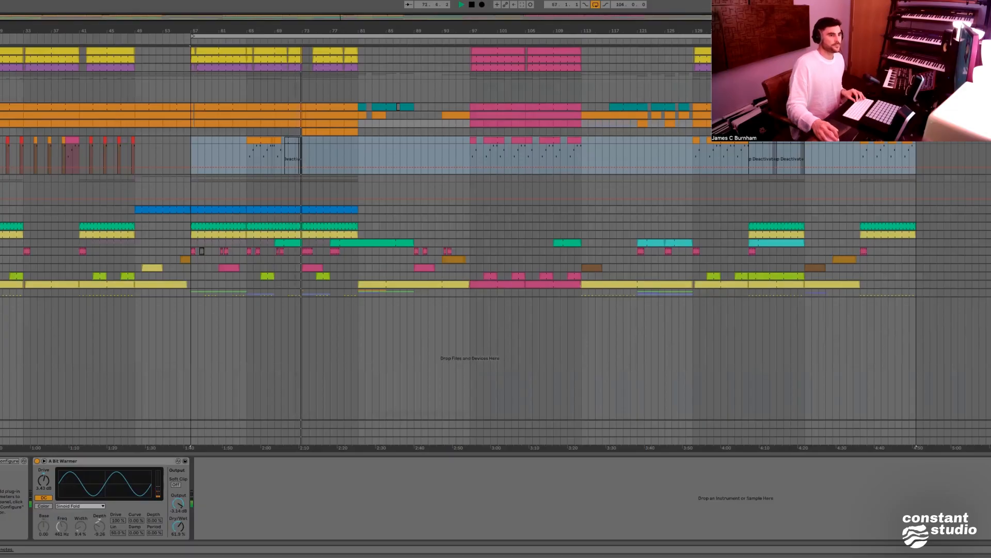
key("alt+super+p")
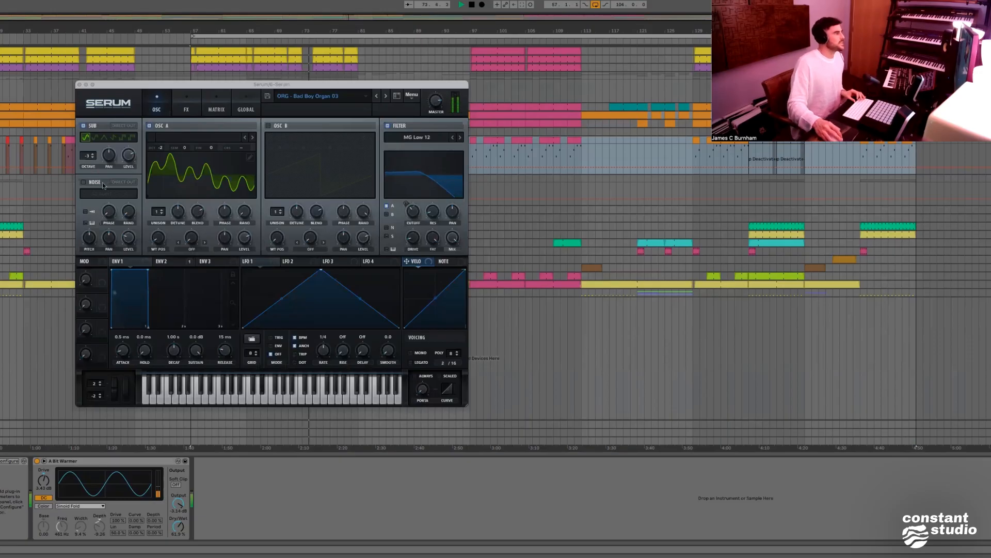
left_click(79, 85)
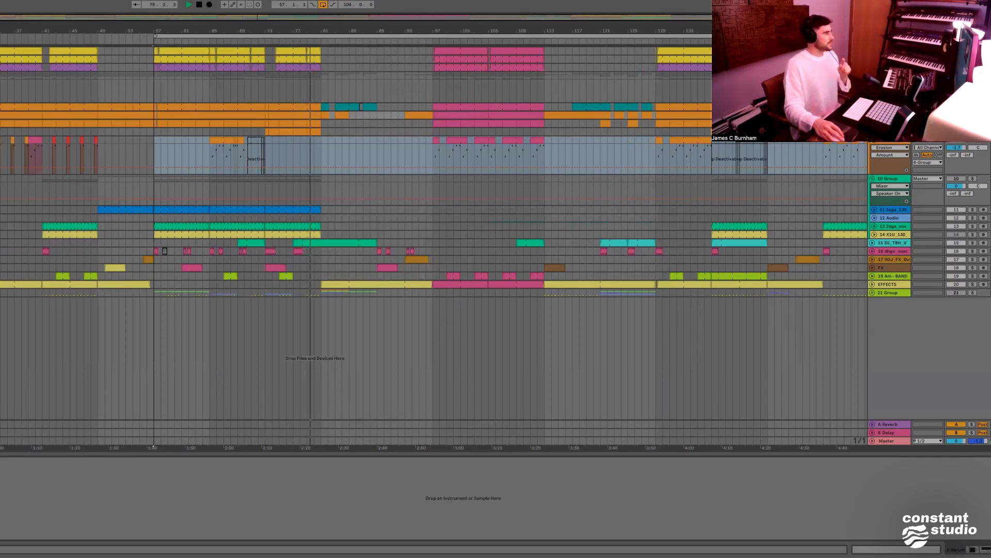
Compare the soloed fifth and sixth Serum layers with the seventh in the mixer, and return to the arrangement
key("Down")
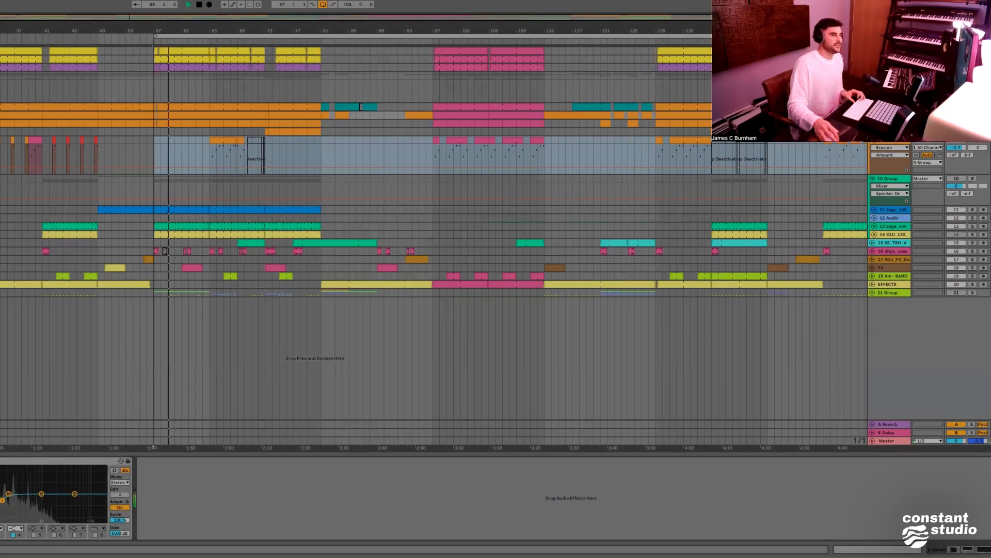
left_click(890, 107)
key("Tab")
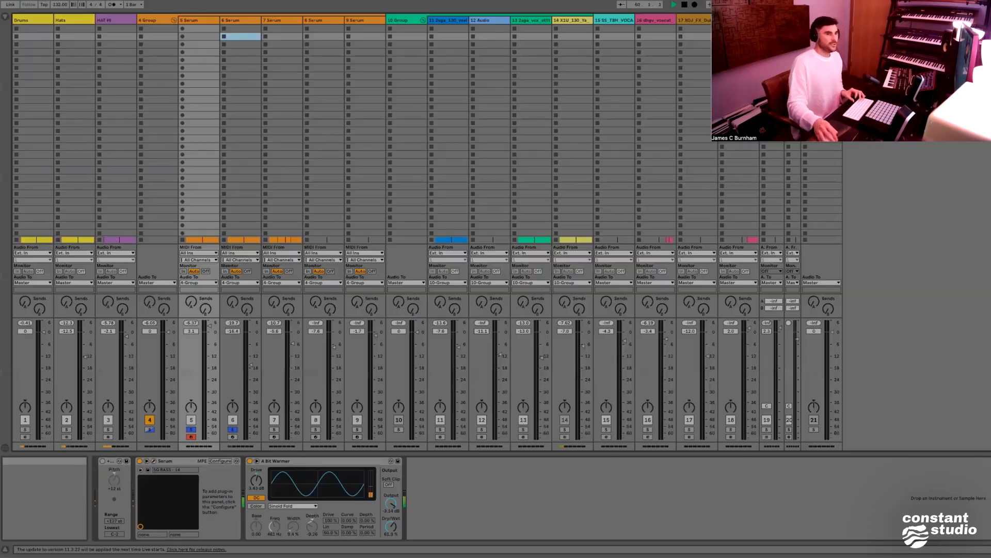
left_click(224, 66)
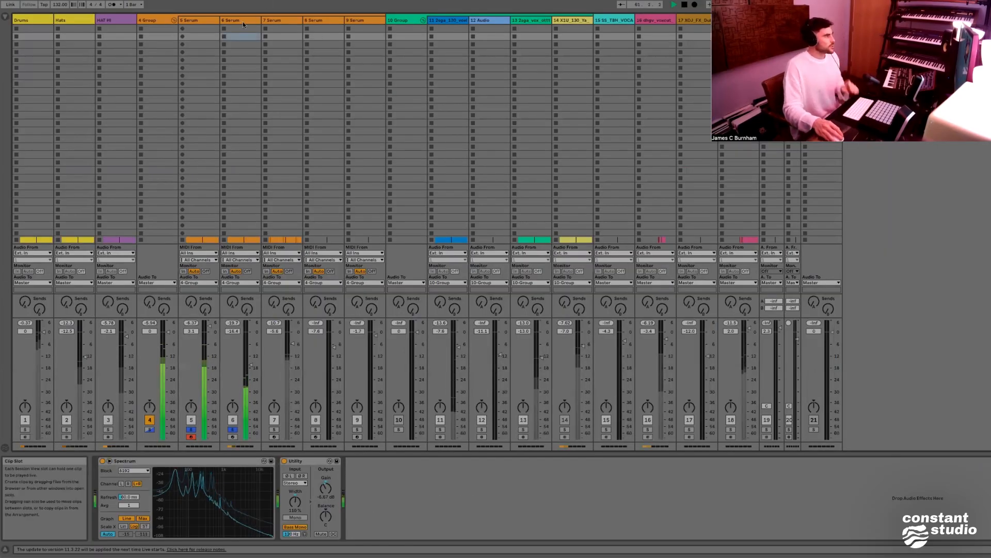
left_click(278, 21)
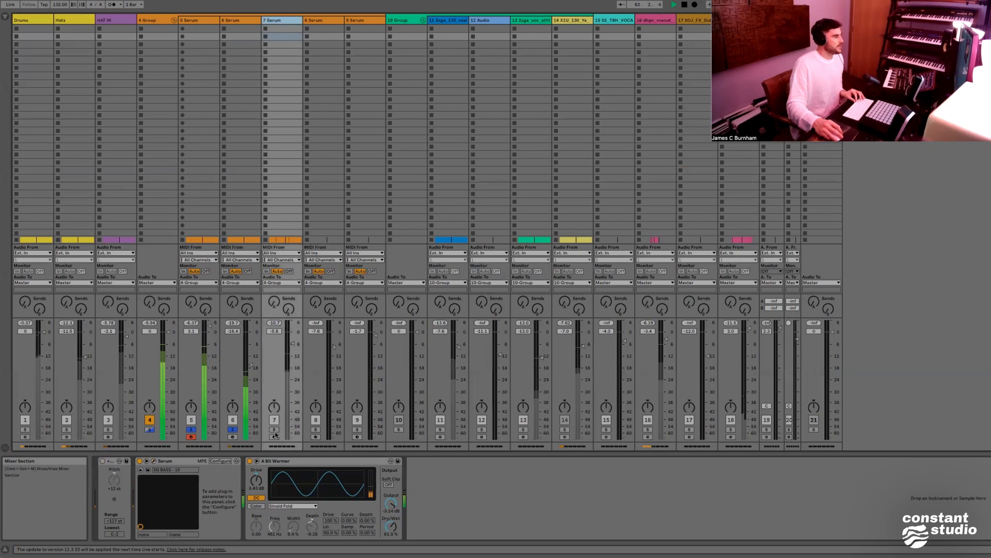
key("Left")
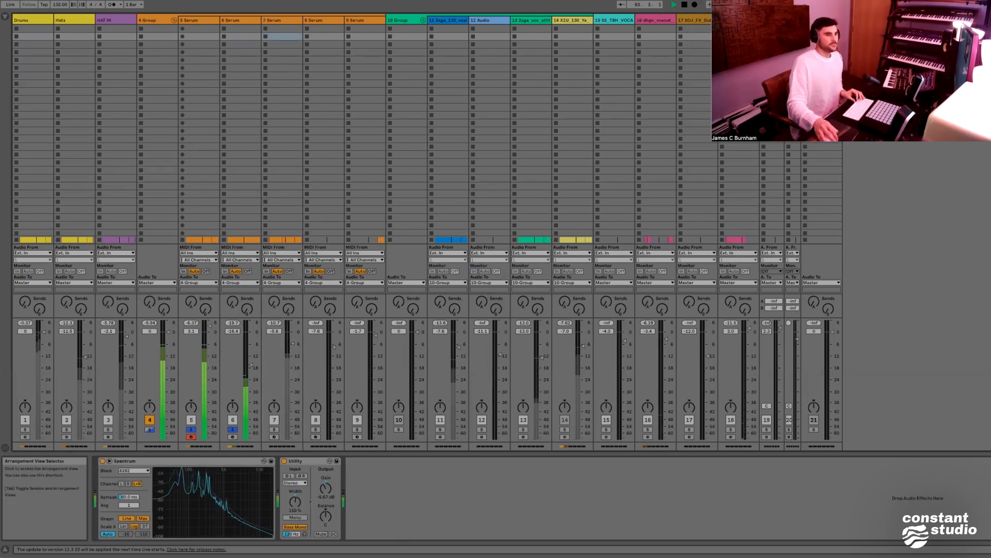
key("Tab")
key("Up")
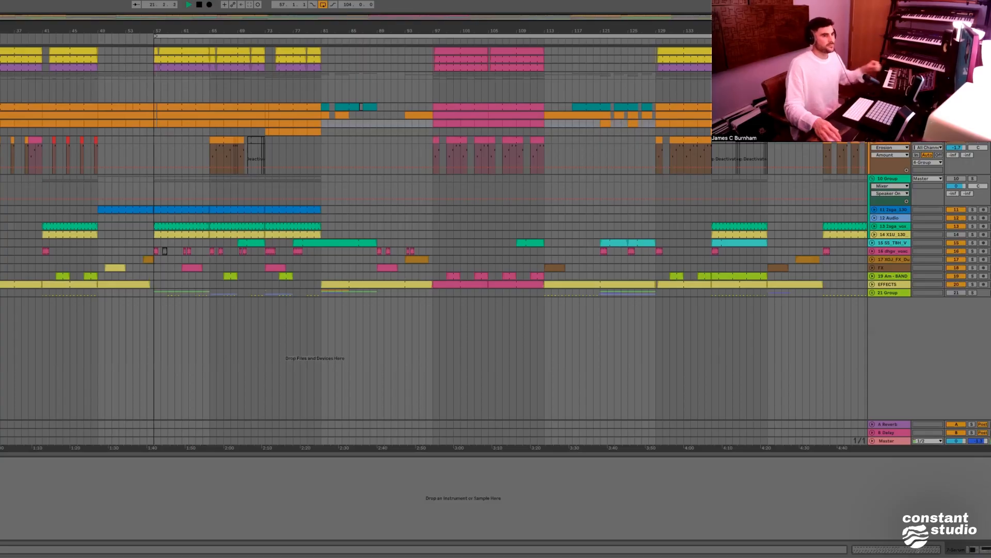
Check the seventh Serum track's level within the full mix, and go back to the arrangement
key("Tab")
left_click(278, 291)
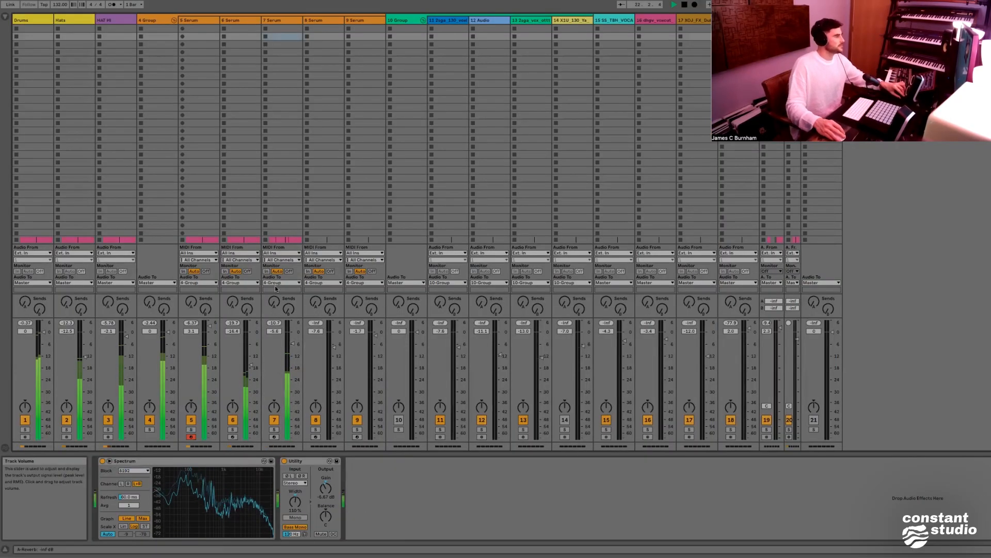
left_click(283, 397)
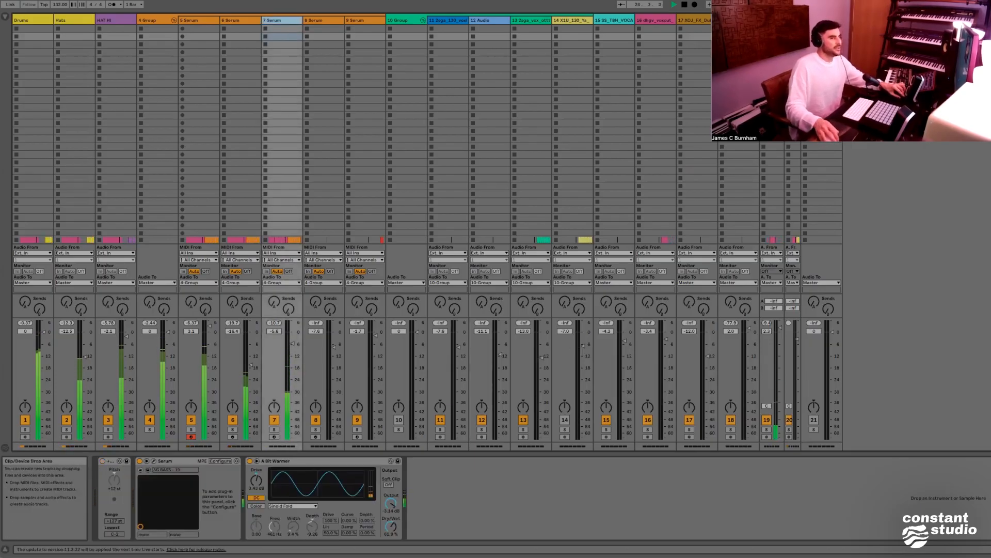
key("Tab")
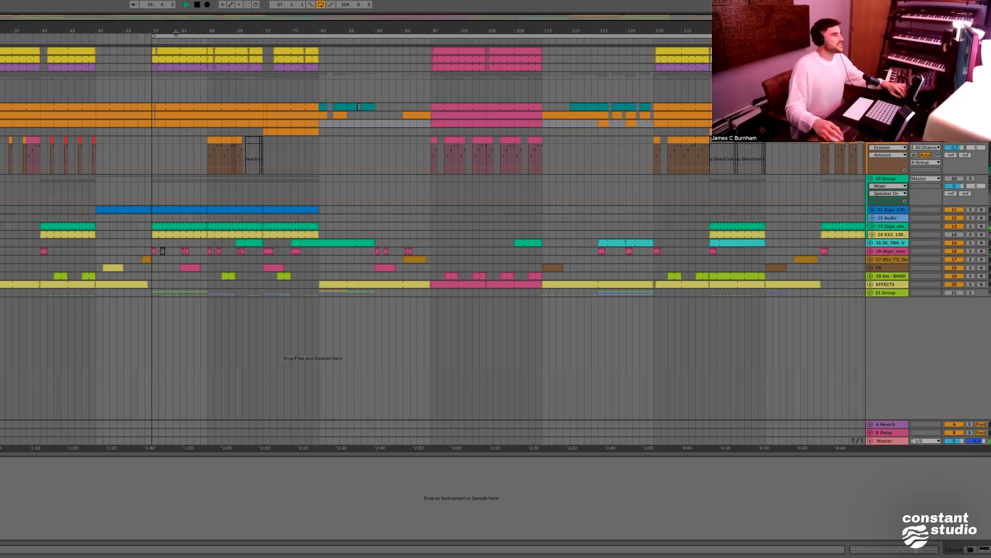
Loop bars 33–41 during playback and examine the ninth Serum track's Erosion, A Bit Warmer and EQ Eight devices
left_click_drag(177, 35, 2, 35)
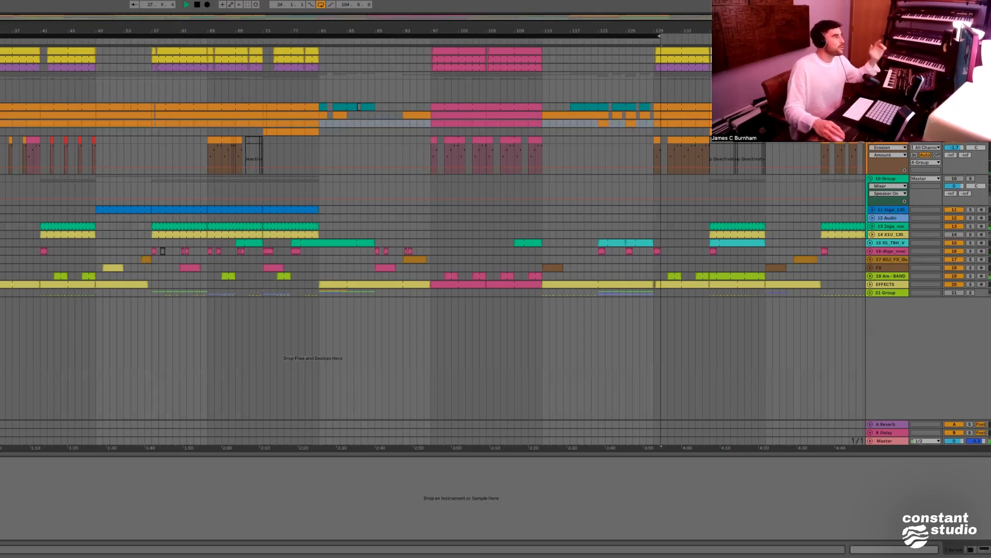
left_click(5, 16)
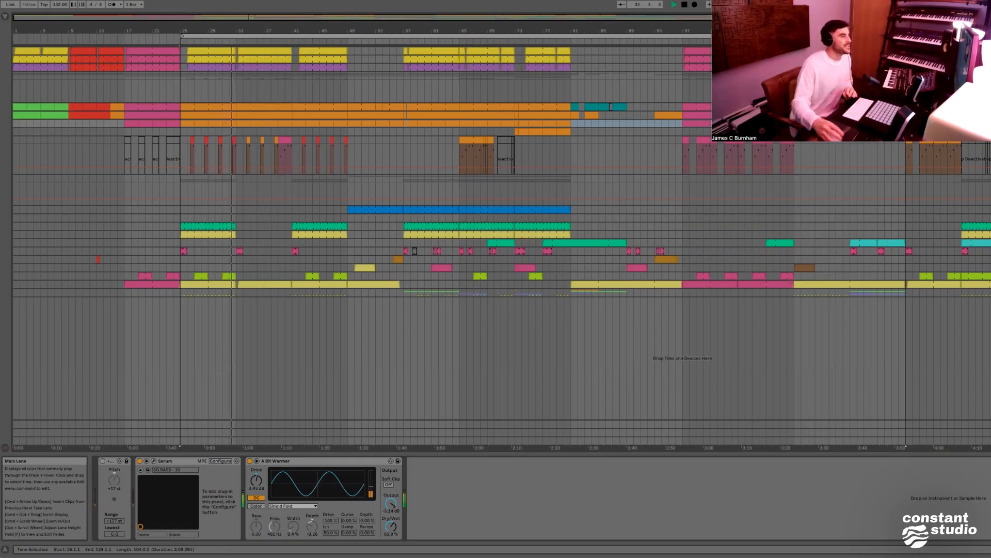
mouse_move(906, 39)
left_mouse_down()
mouse_move(212, 45)
mouse_move(289, 31)
mouse_move(281, 33)
left_mouse_up()
key("space")
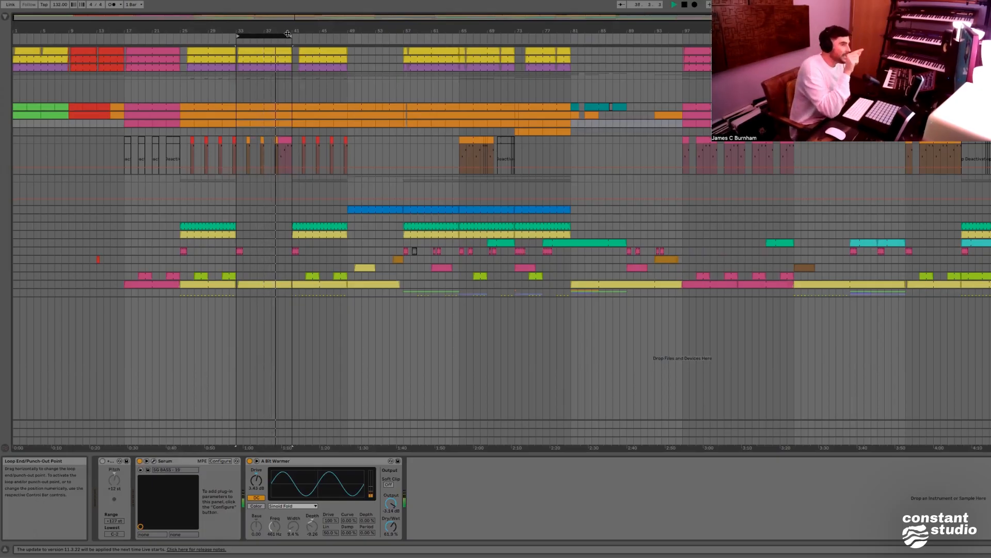
left_click(287, 34)
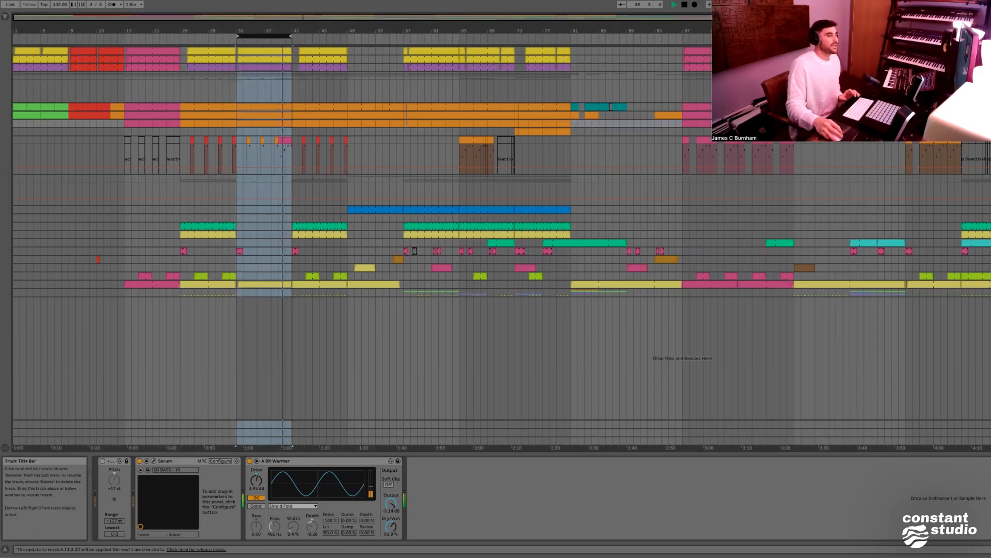
key("Down")
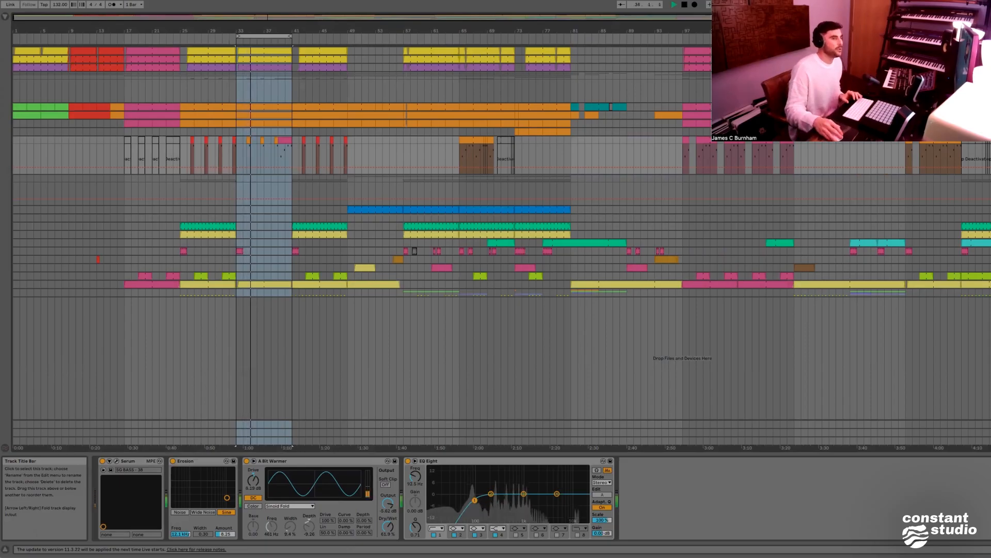
left_click_drag(428, 460, 716, 463)
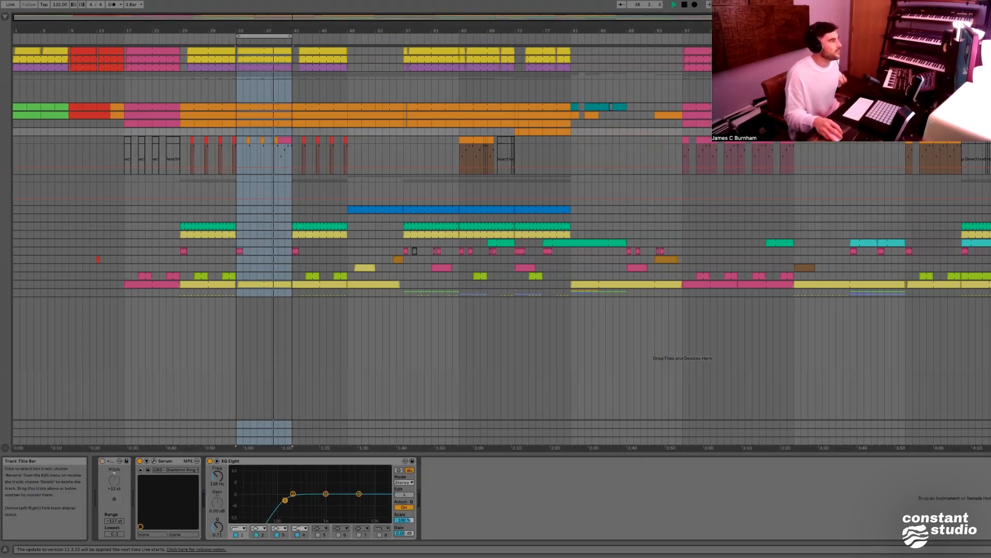
Loop bars 73–81, play the section and solo the seventh Serum track
left_click_drag(264, 35, 348, 36)
left_click_drag(590, 28, 551, 29)
key("space")
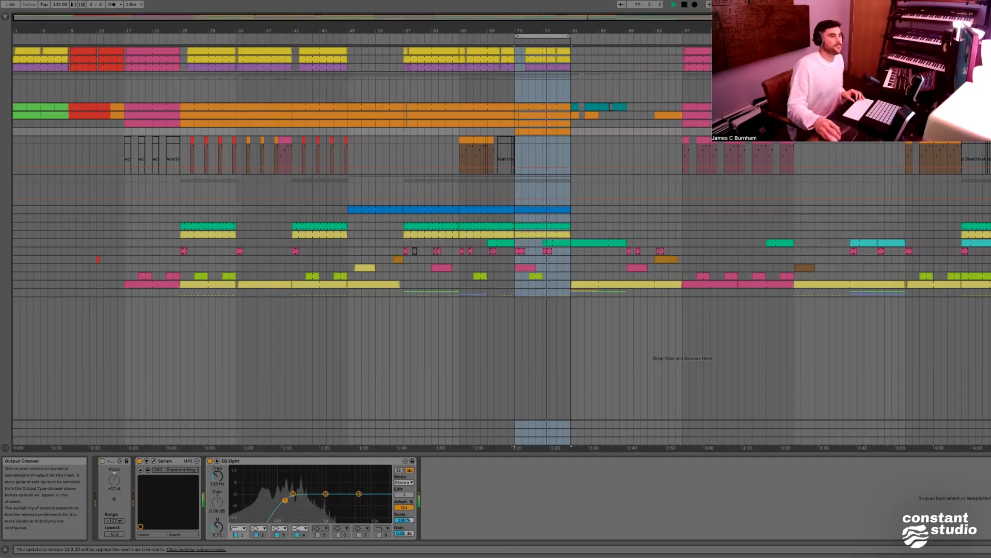
left_click(981, 124)
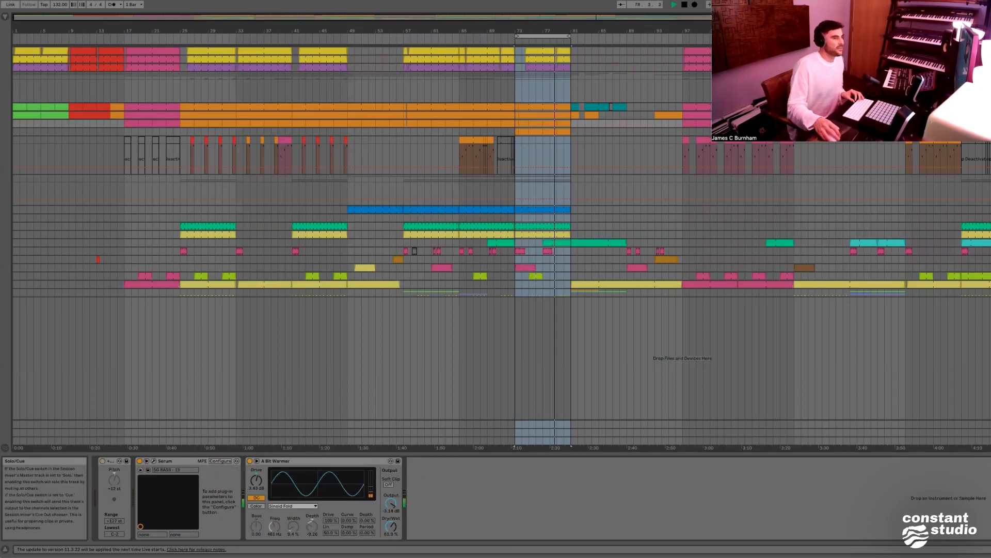
Examine the bass track's frequency content with a temporary Spectrum device after A Bit Warmer, and remove the device
left_click(5, 16)
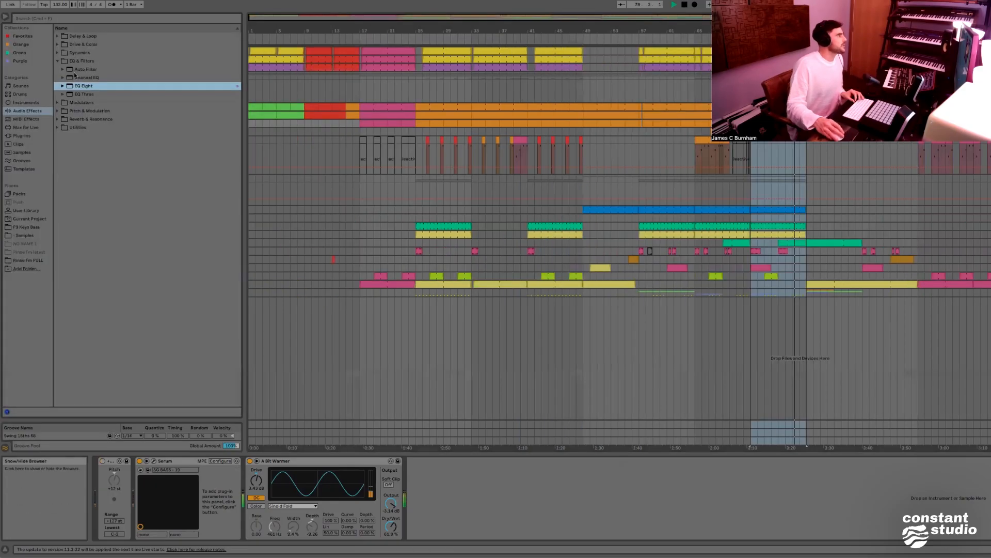
left_click(88, 129)
double_click(94, 136)
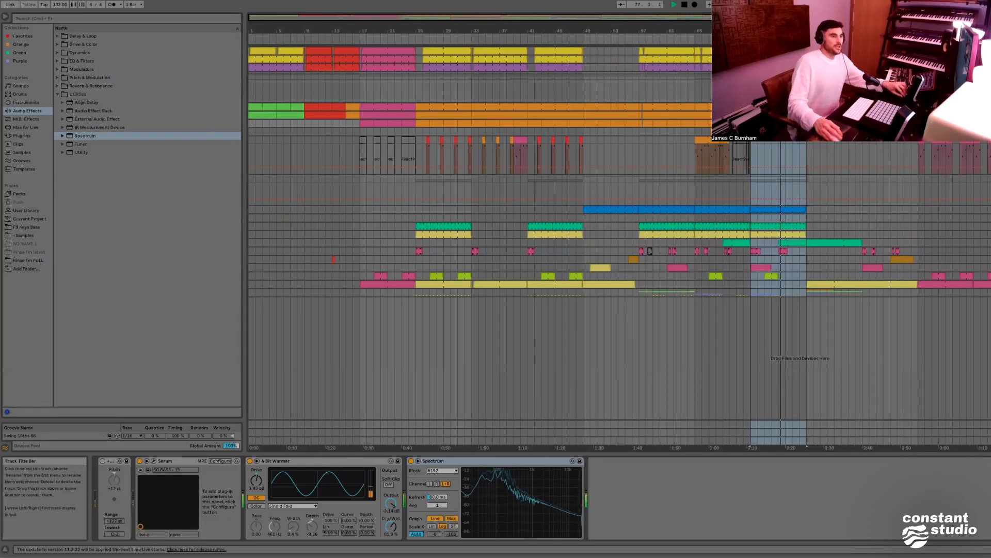
key("Delete")
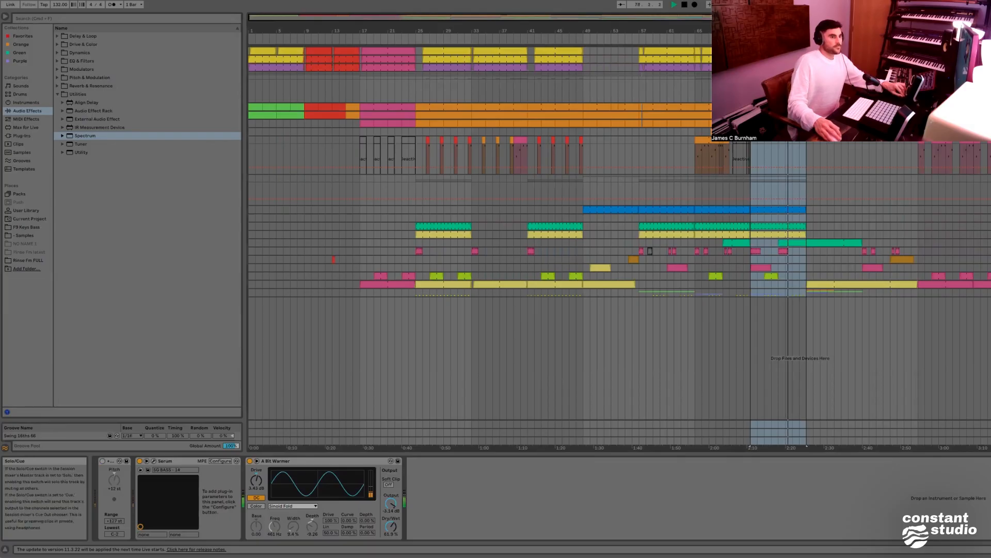
Add an EQ Eight after A Bit Warmer on the 5 Serum track and set its first band to a low cut at about 80 Hz
left_click(82, 61)
double_click(83, 86)
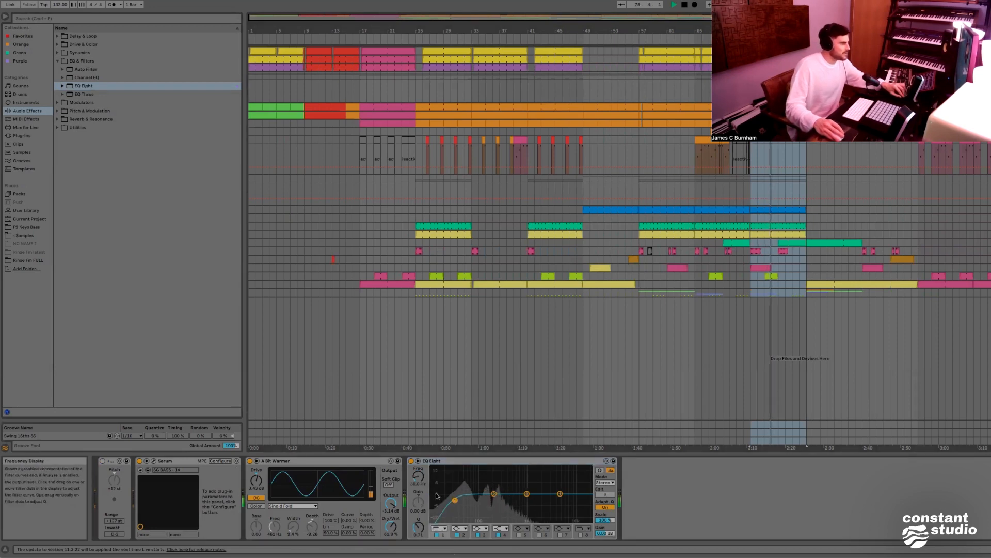
left_click(439, 529)
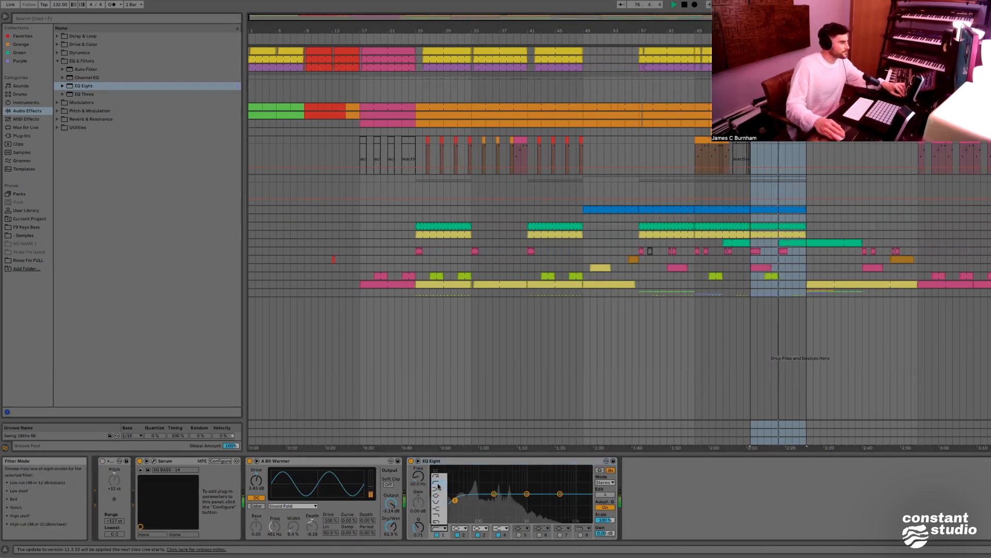
left_click(438, 484)
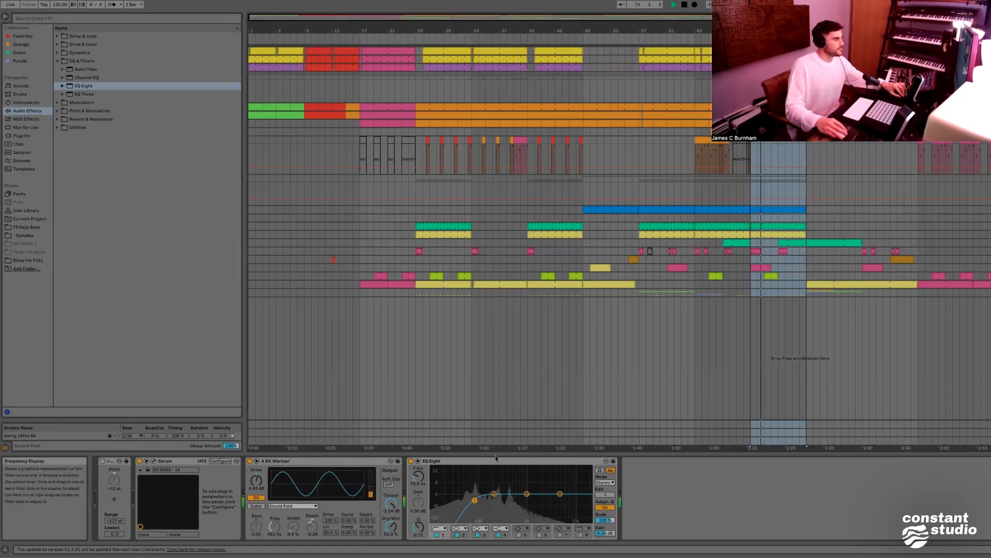
Check the 8 Serum track's EQ Eight, lower the 5 Serum track's low cut to about 60 Hz in Session View, and return to the arrangement
left_click(878, 132)
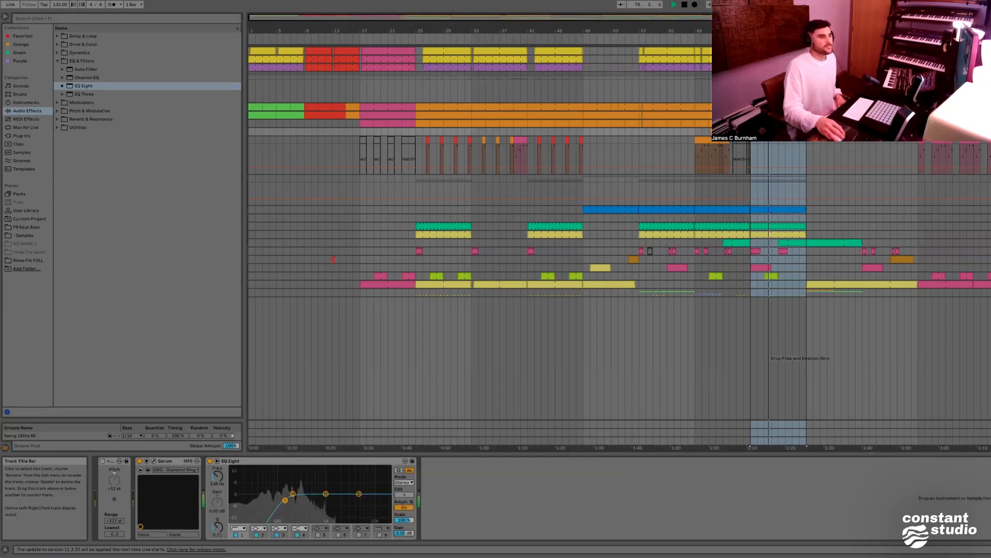
key("Tab")
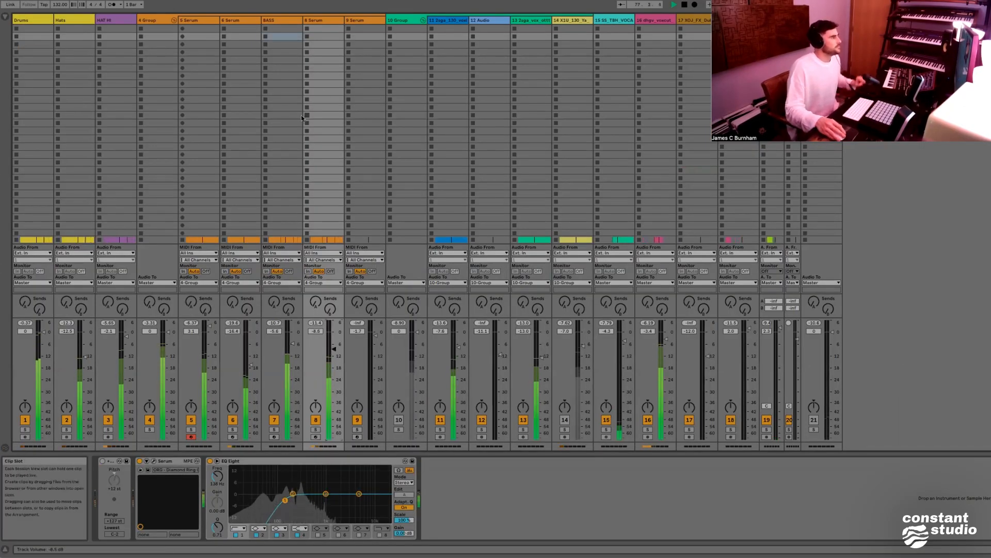
key("Left")
key("Left")
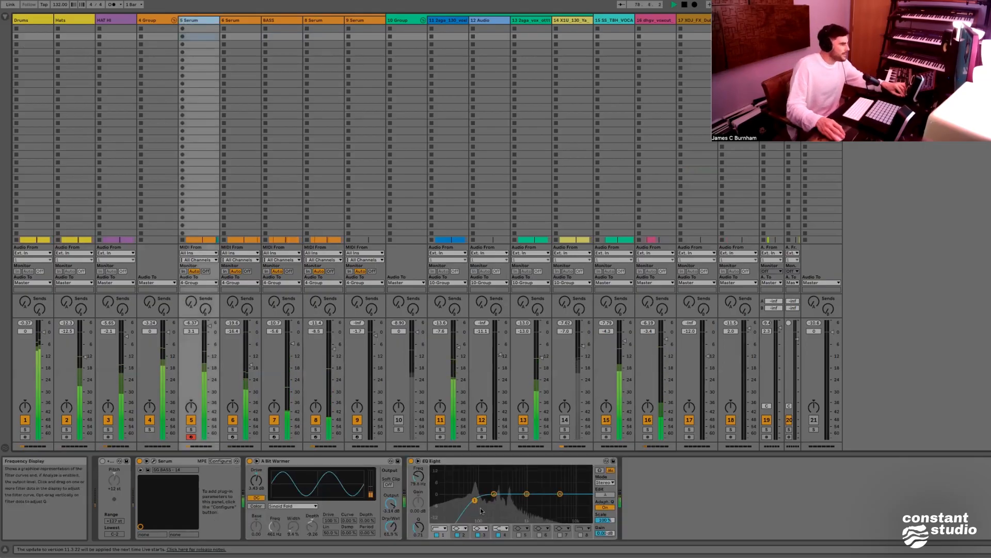
left_click_drag(474, 500, 465, 498)
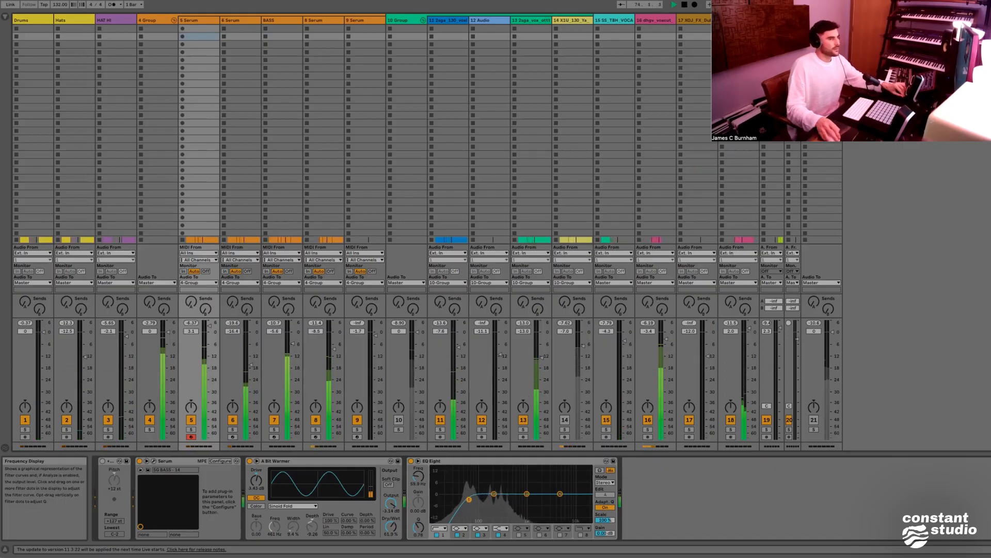
key("Tab")
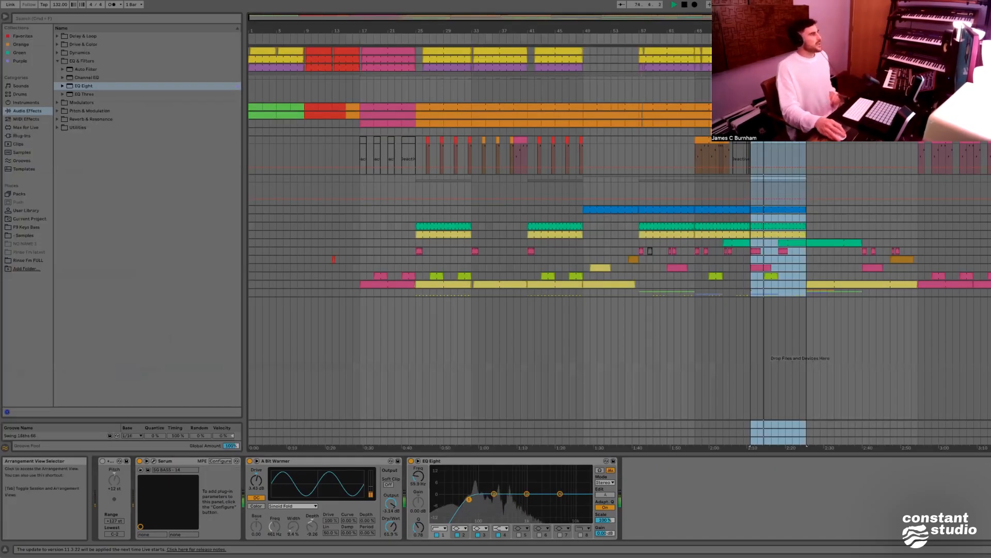
Move the loop to the pink breakdown section, extend it to cover bars 97–113, and play it
key("super+alt+b")
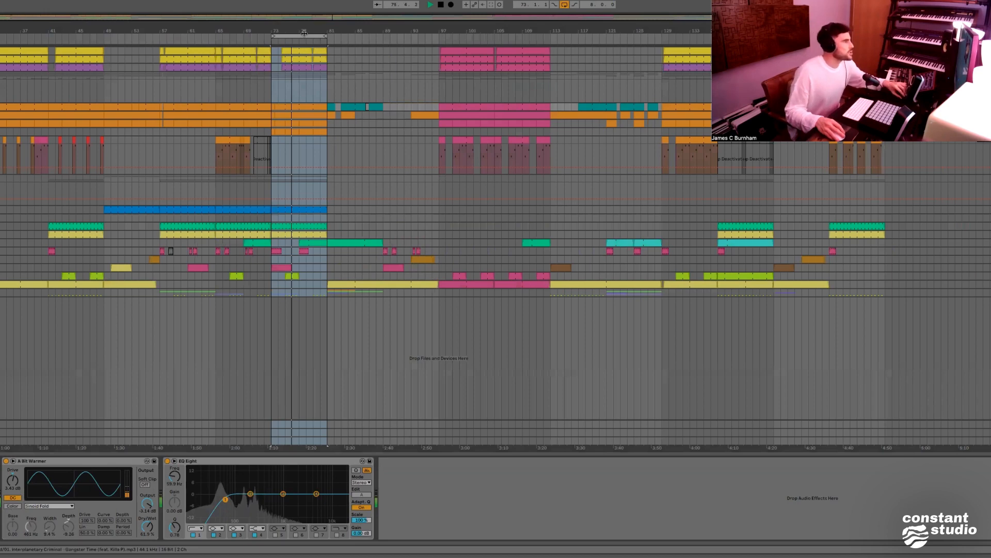
left_click_drag(441, 31, 480, 28)
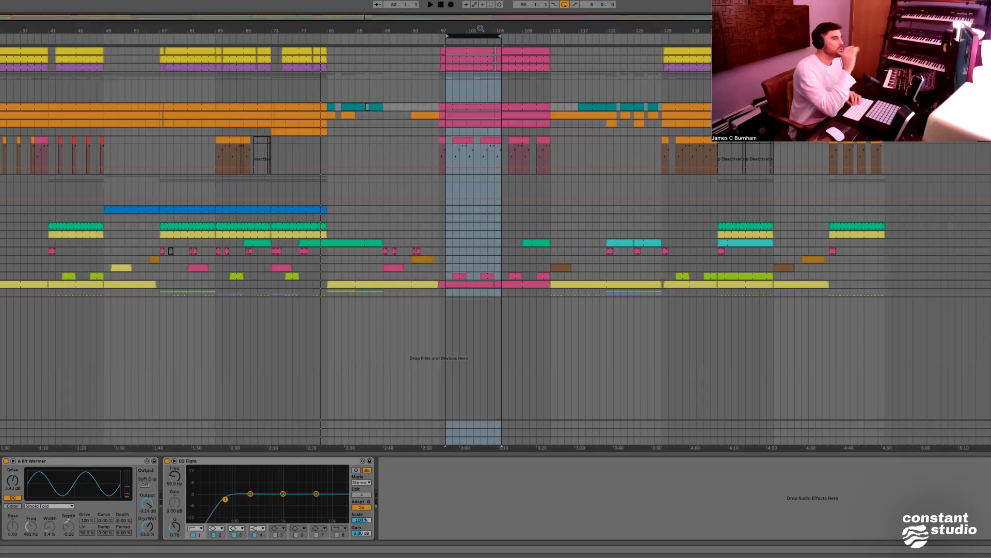
key("space")
left_click_drag(480, 29, 473, 32)
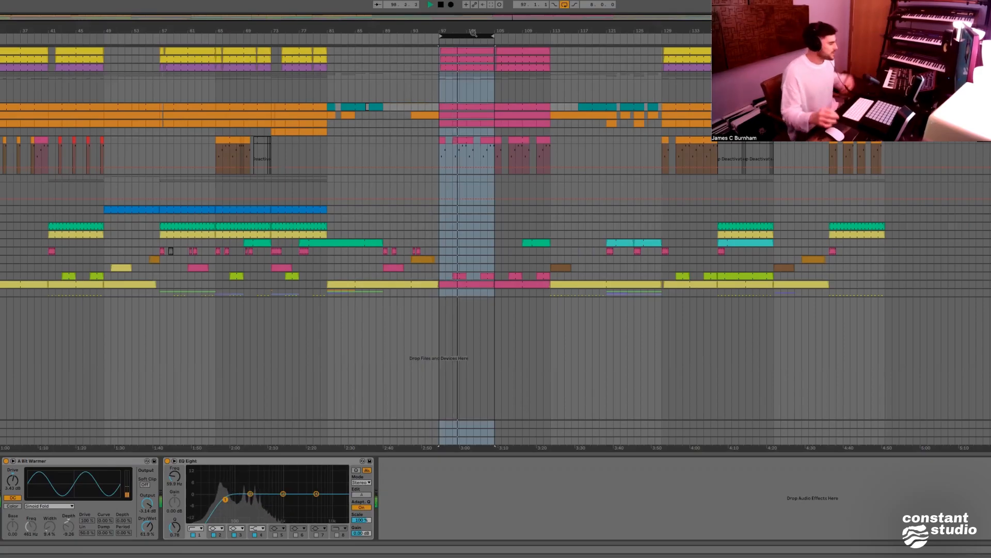
left_click_drag(494, 36, 549, 37)
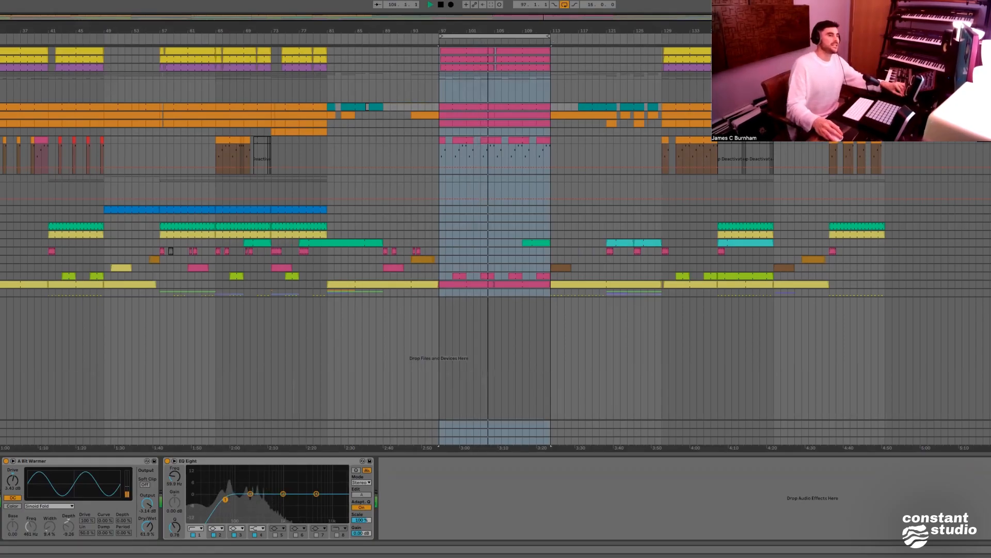
Play the breakdown loop and check the Serum group and the mixer levels, returning to the arrangement
left_click(985, 76)
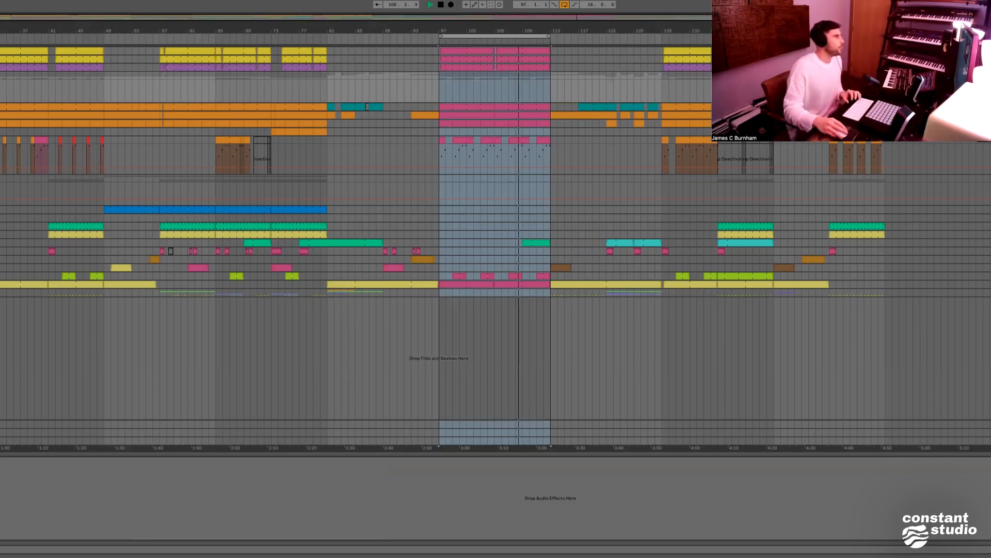
key("super+alt+b")
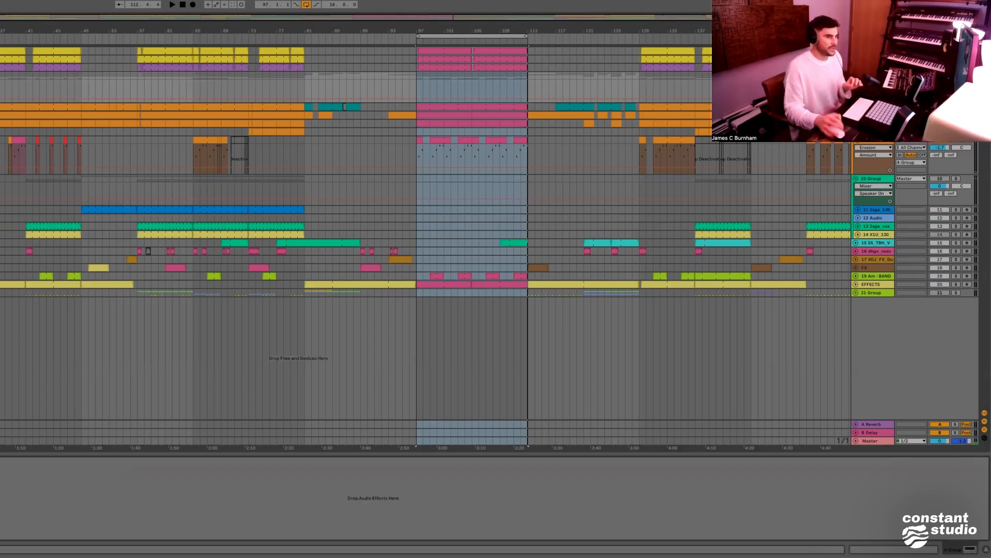
key("0")
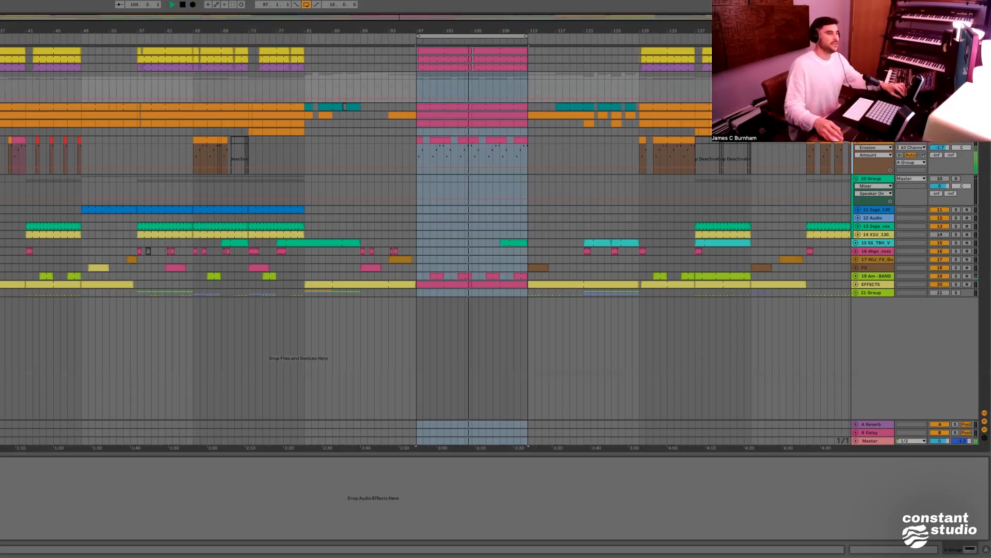
key("Tab")
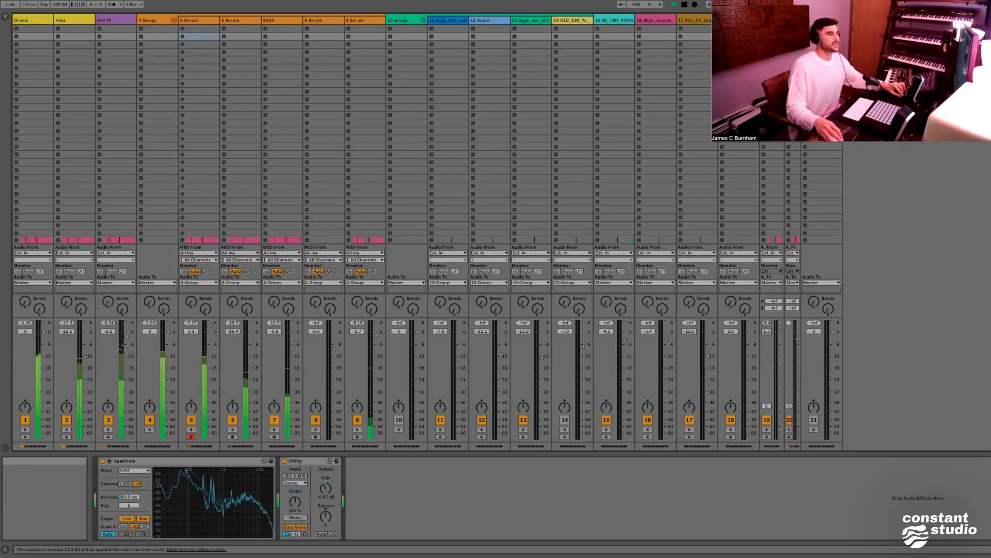
key("Tab")
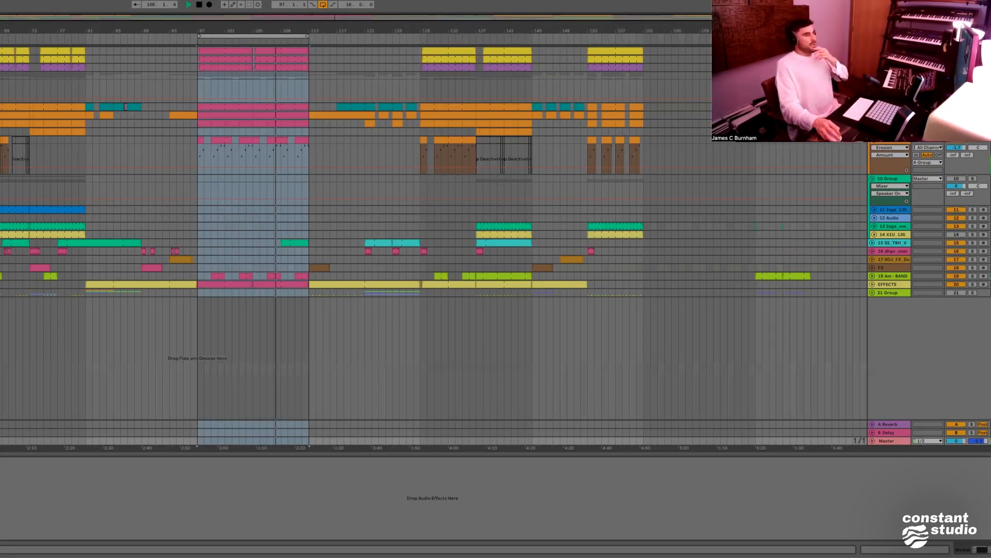
Examine the ninth Serum track's A Bit Warmer and EQ Eight devices, and extend the playing loop to bars 57–113
scroll(883, 151, "down", 2)
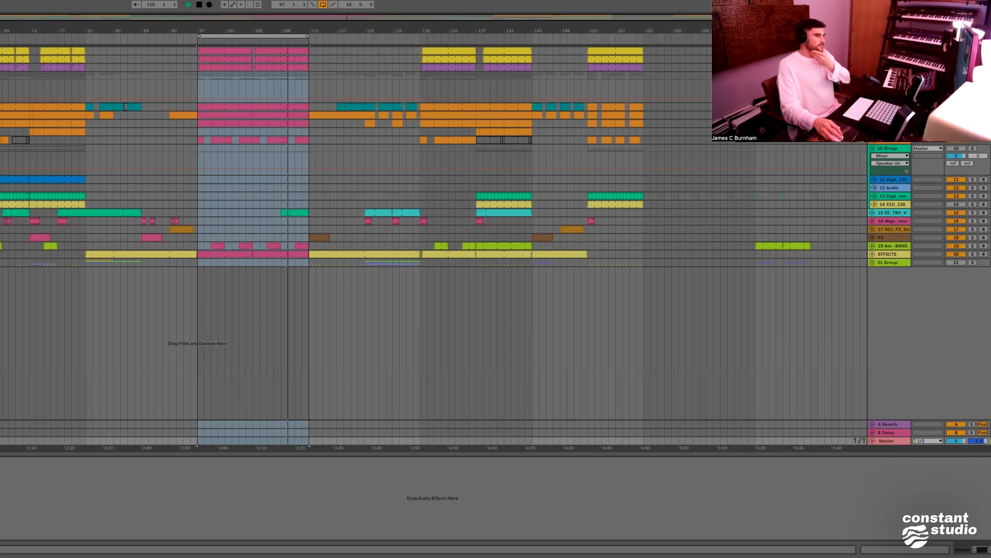
left_click(883, 151)
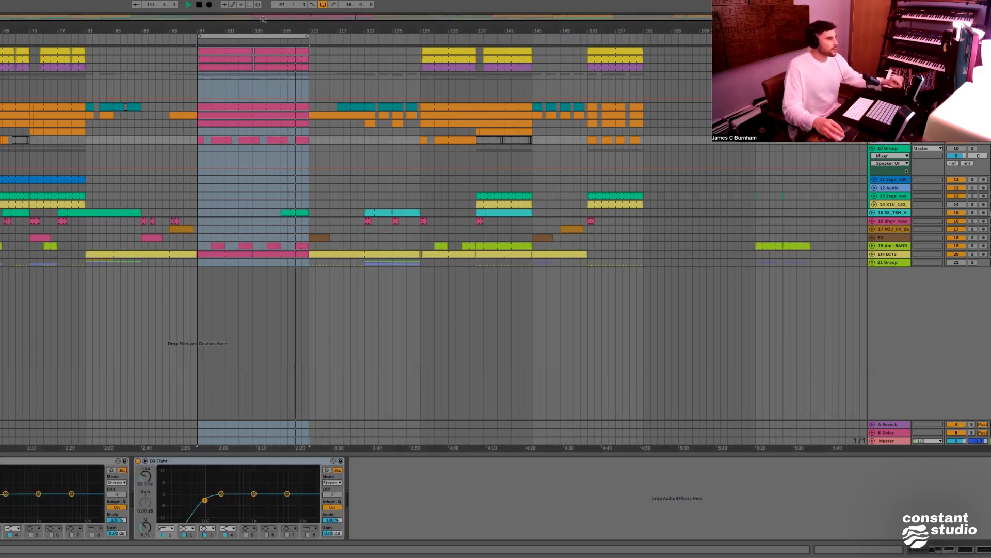
left_click_drag(197, 36, 163, 42)
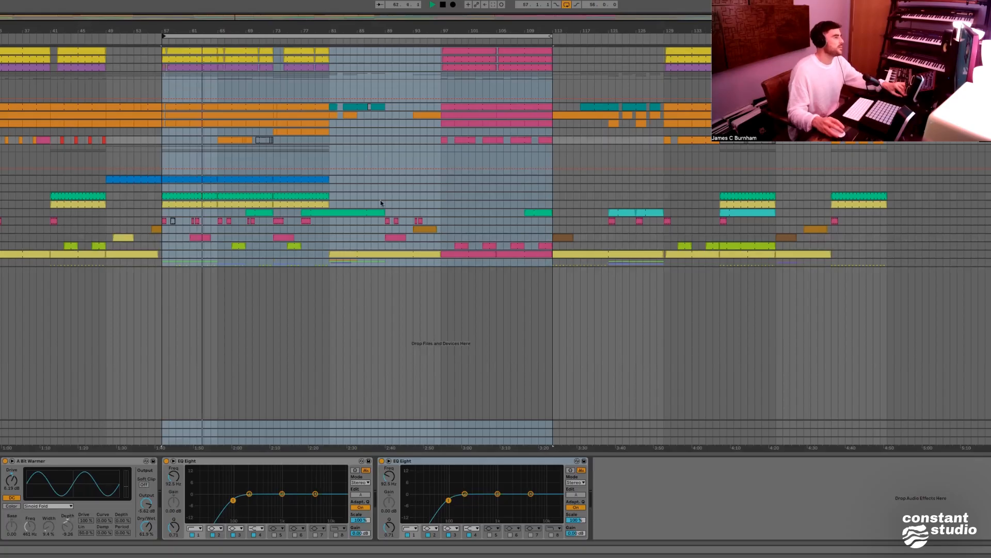
Select the Serum group track and loop bars 81–89 during playback
left_click(987, 75)
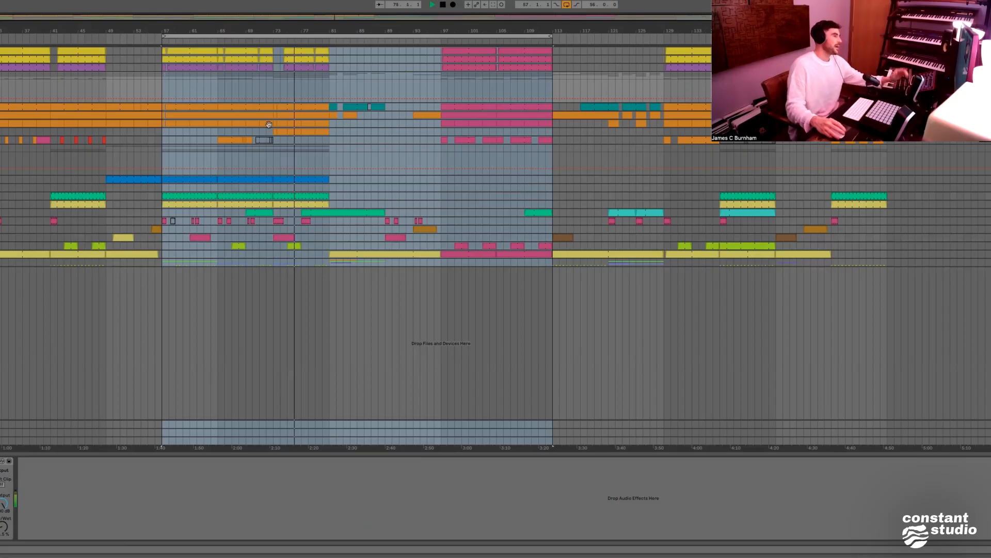
left_click_drag(389, 37, 484, 36)
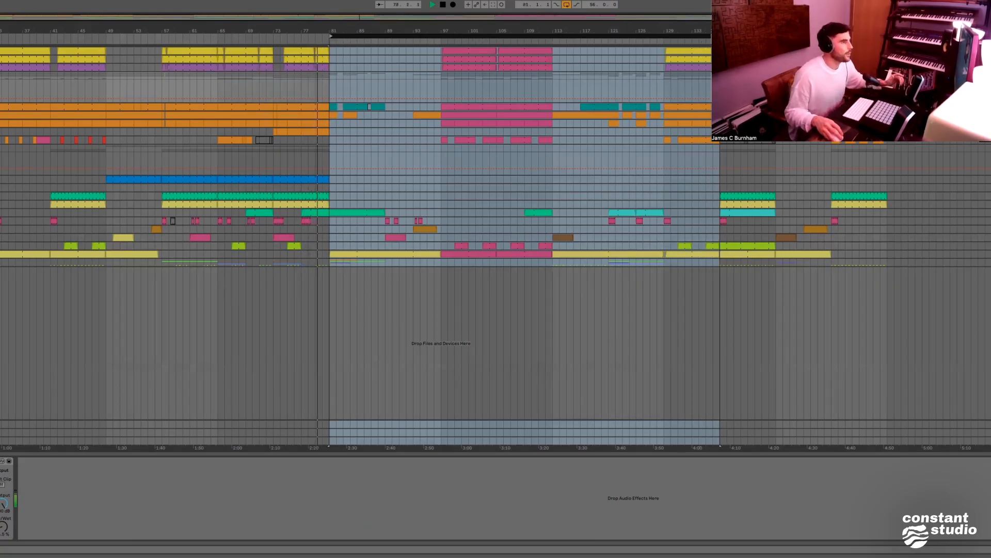
left_click_drag(546, 32, 378, 32)
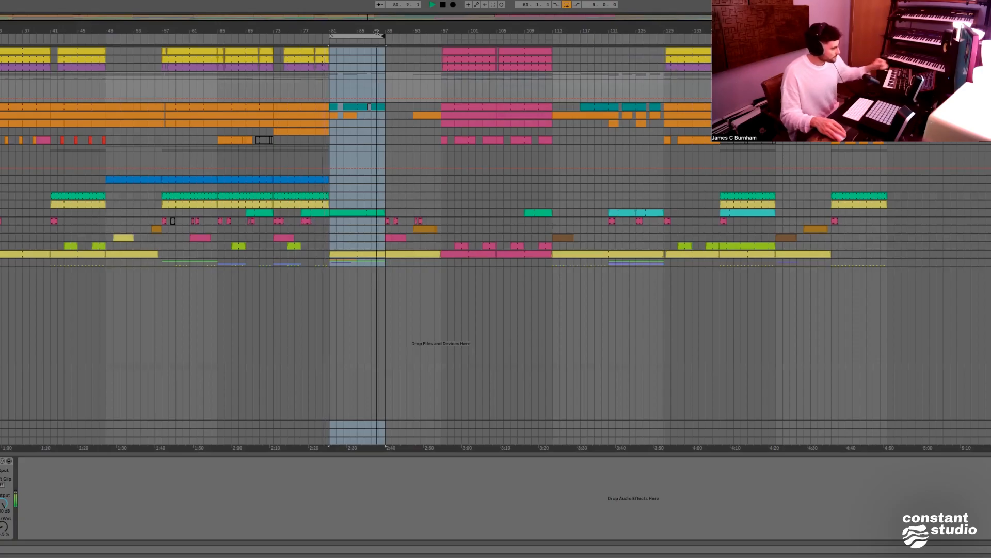